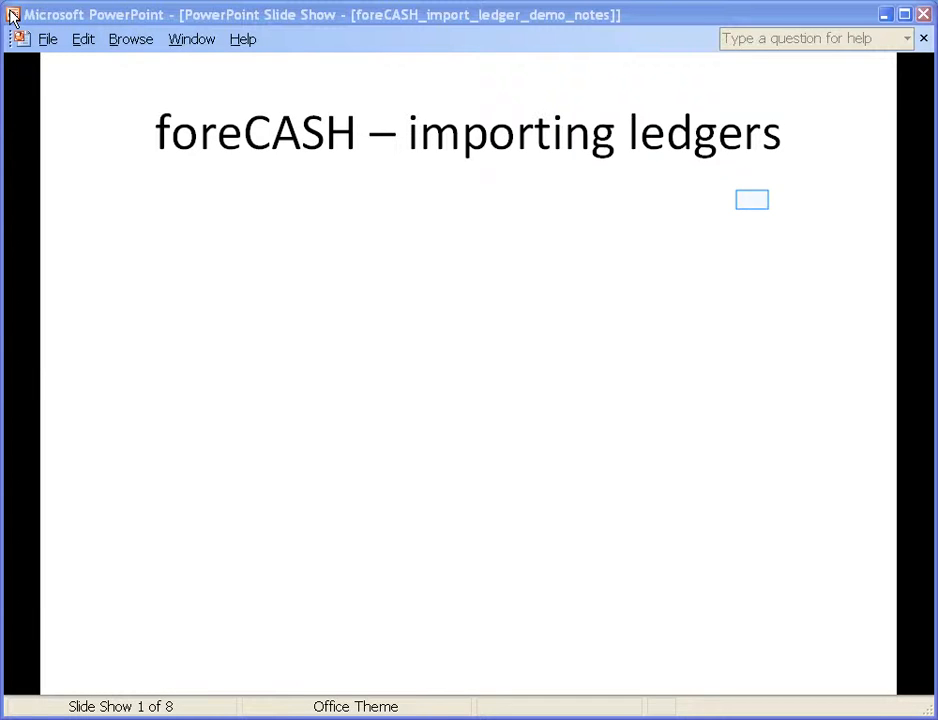
pyautogui.click(754, 207)
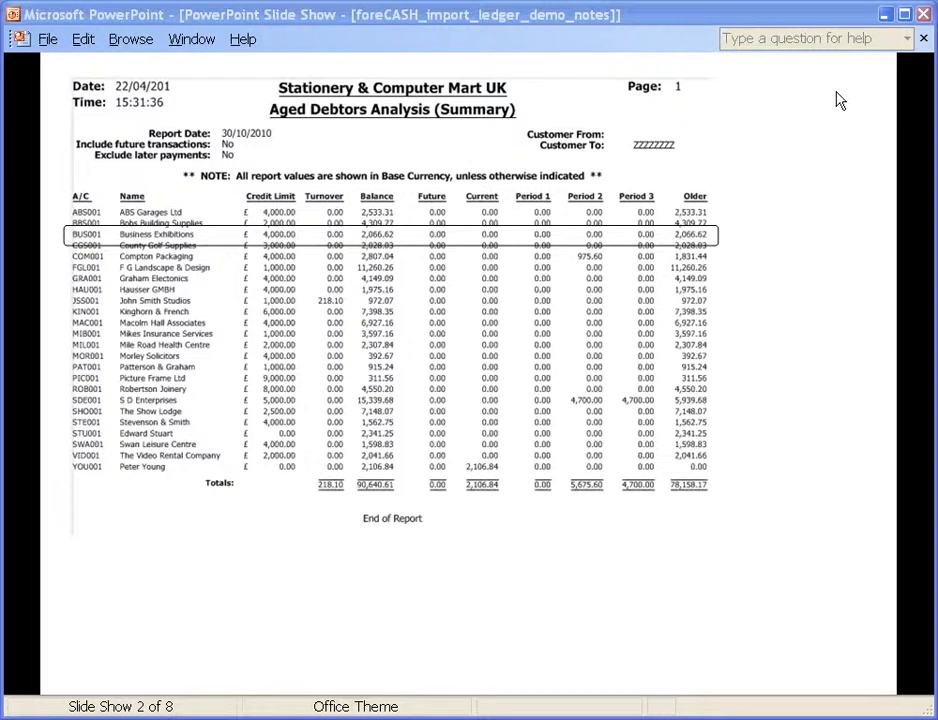
pyautogui.click(839, 54)
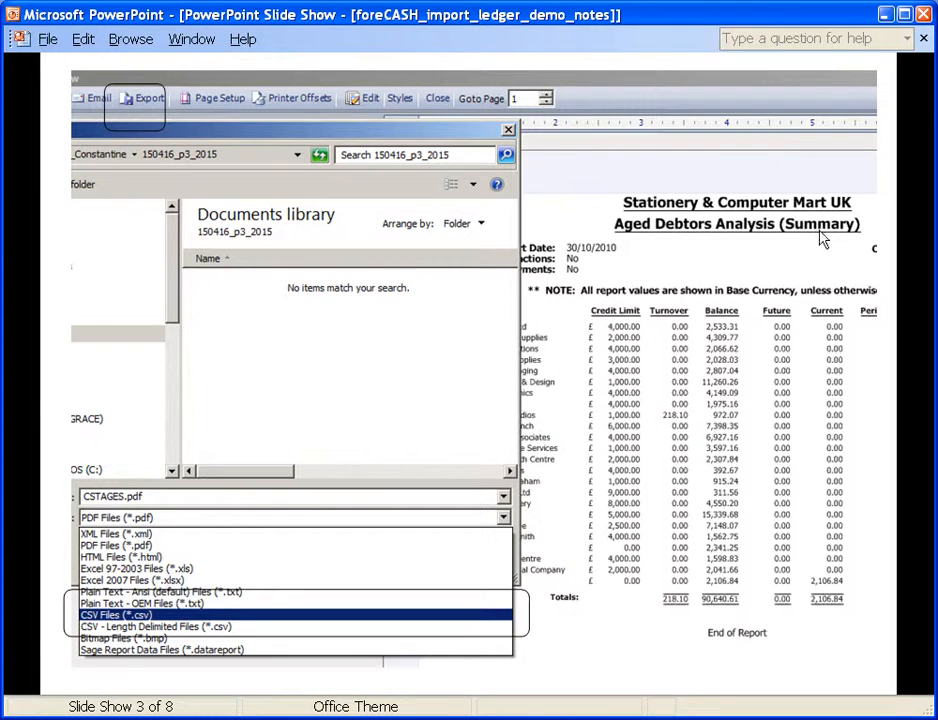
pyautogui.click(818, 541)
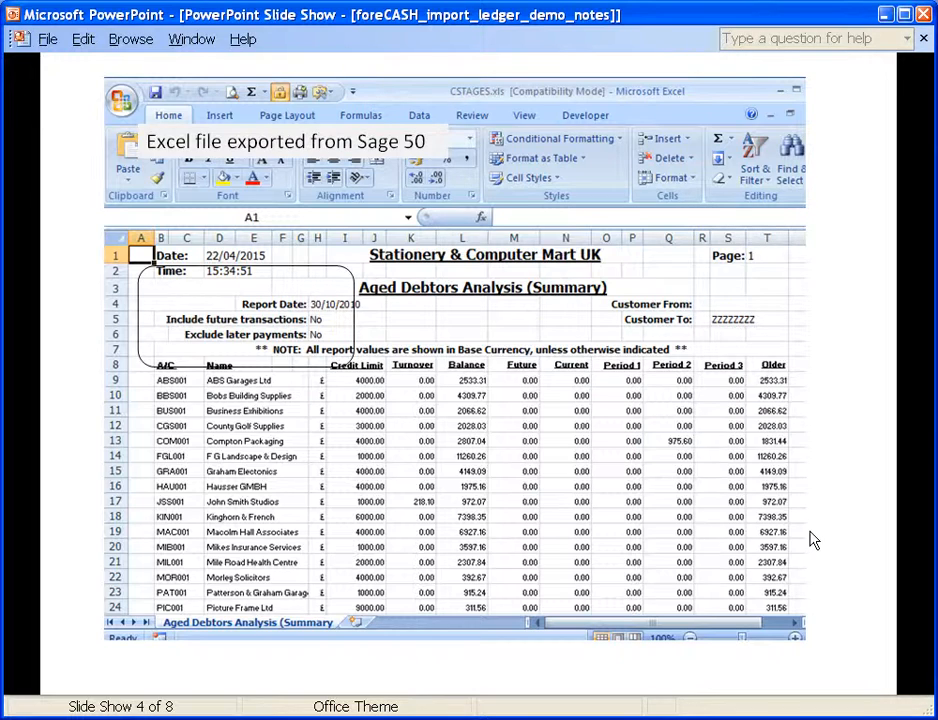
pyautogui.click(810, 538)
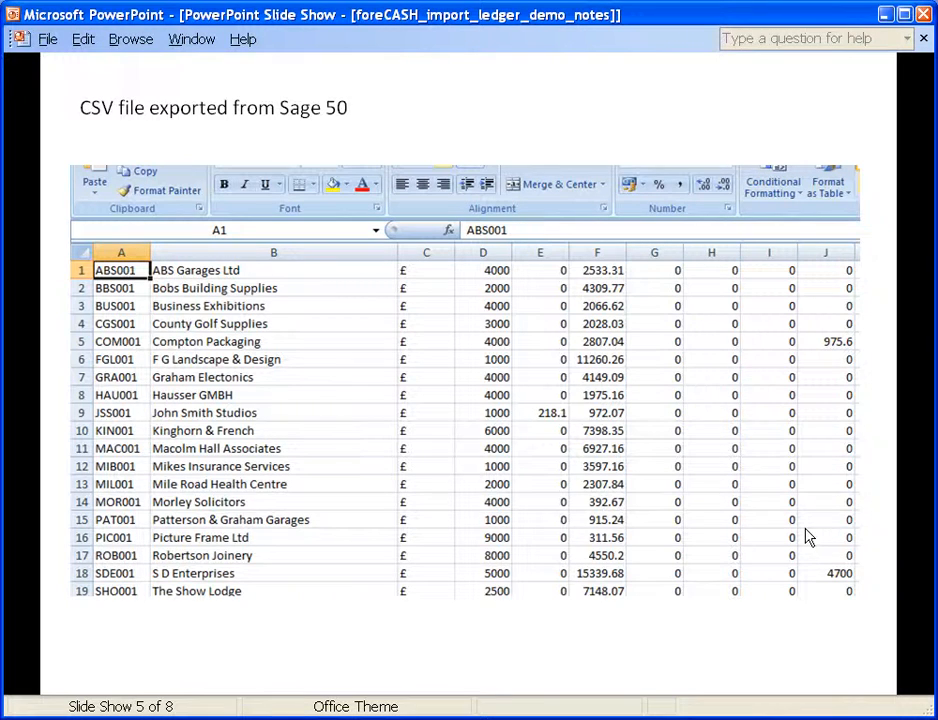
pyautogui.click(748, 469)
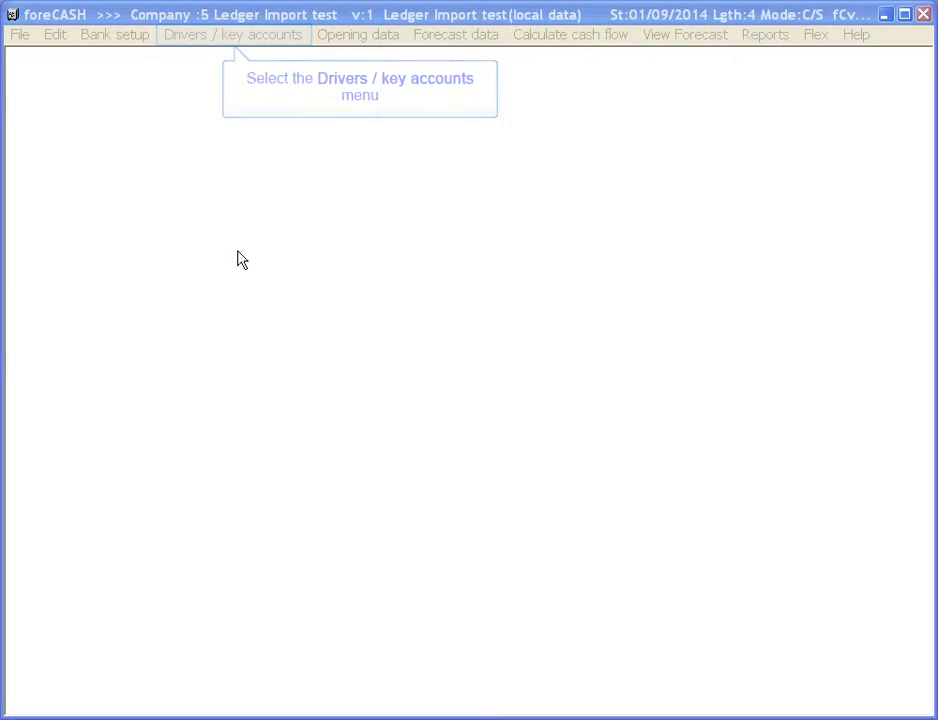
# - Review the supplier and customer defaults, including the options for the supplier's past business terms, and close them unchanged
pyautogui.click(188, 38)
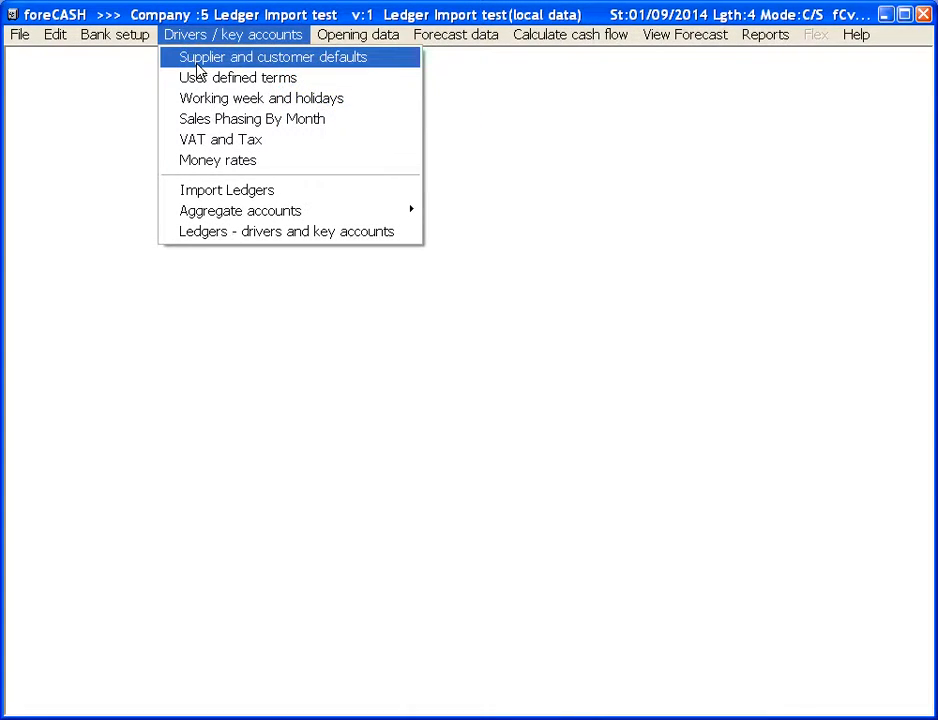
pyautogui.click(197, 62)
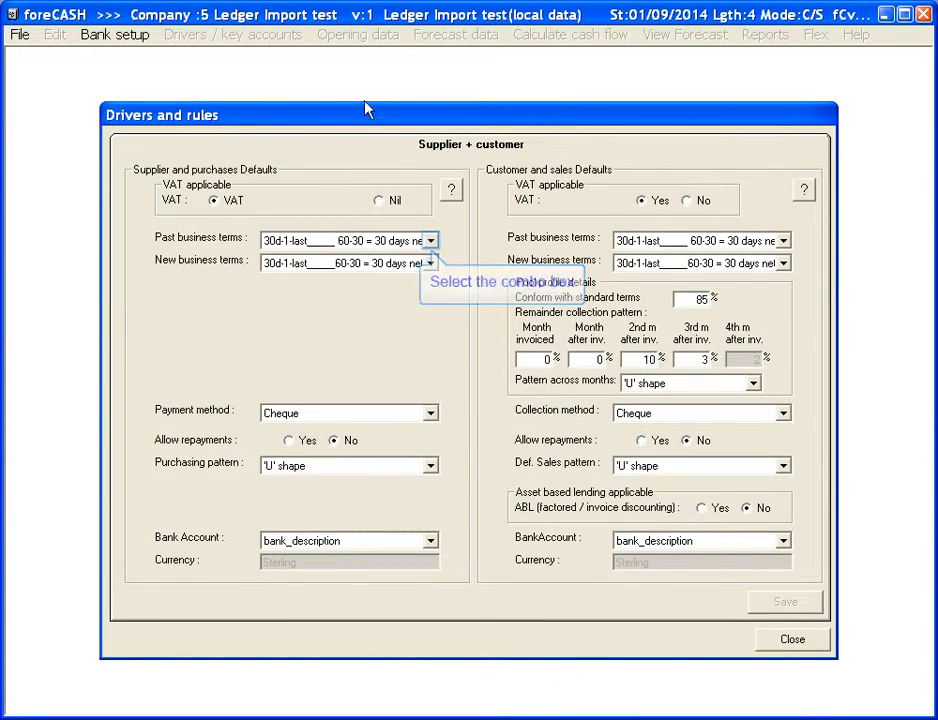
pyautogui.click(431, 241)
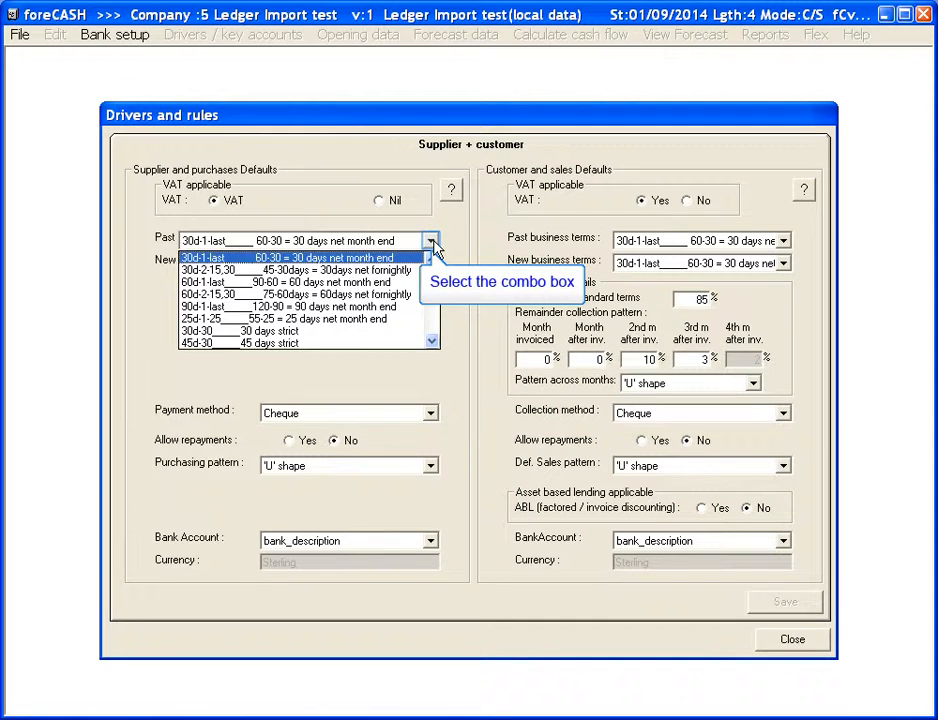
pyautogui.click(431, 242)
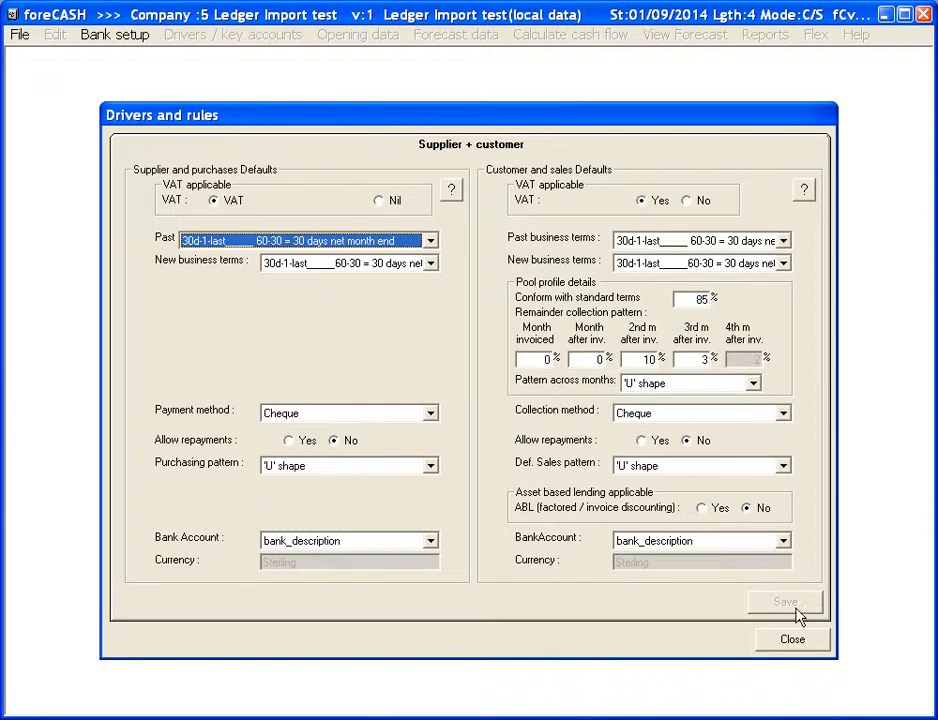
pyautogui.click(799, 645)
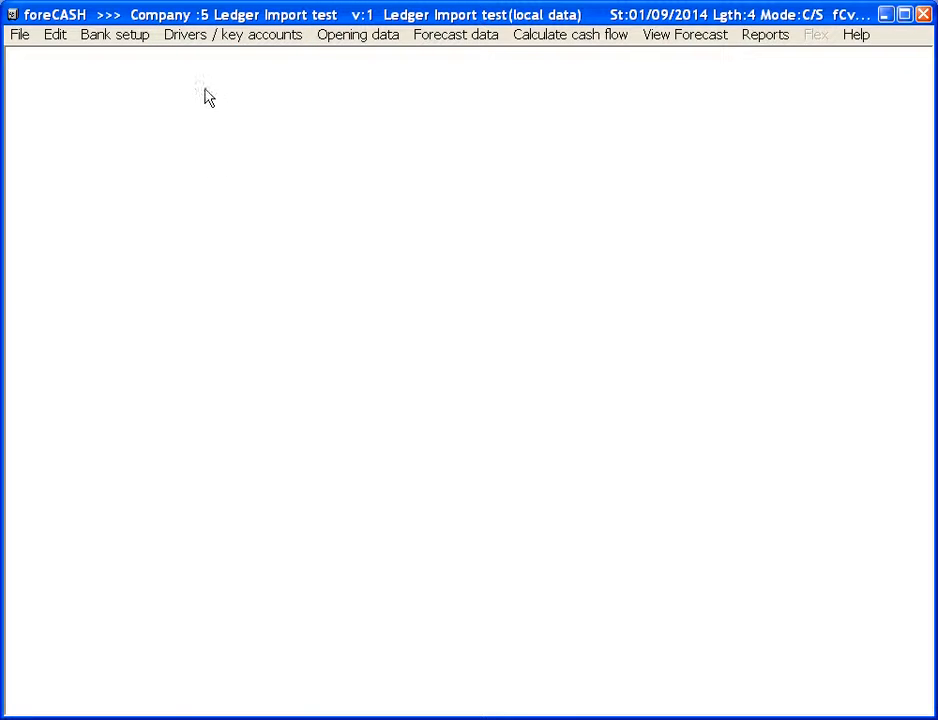
# - Start a supplier ledger import from suppliers081002_Disti_Demo.xls and continue to the field mapping
pyautogui.click(207, 35)
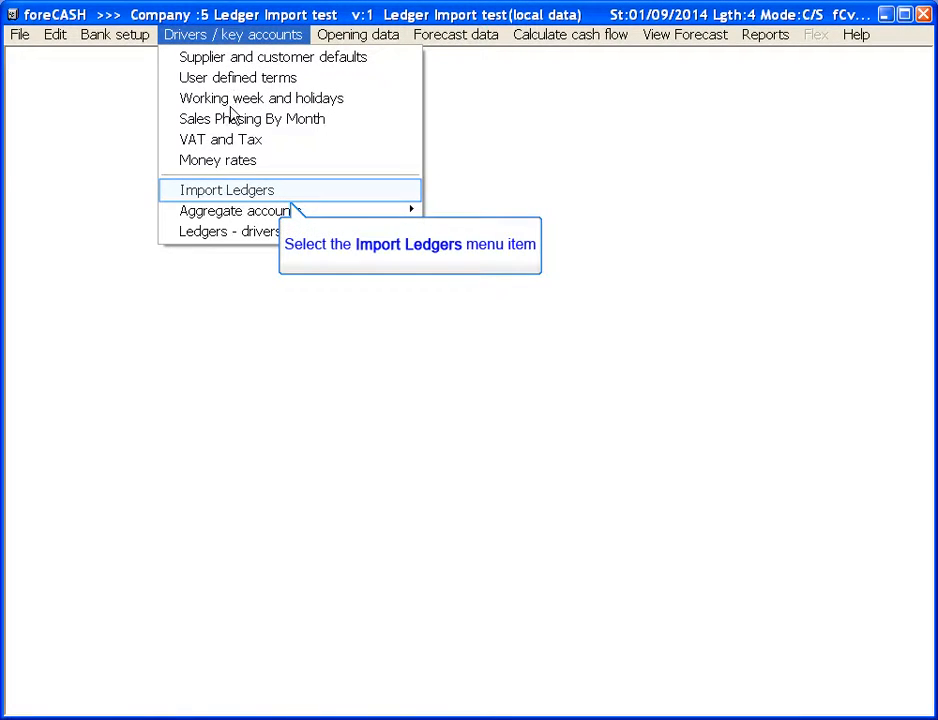
pyautogui.click(235, 192)
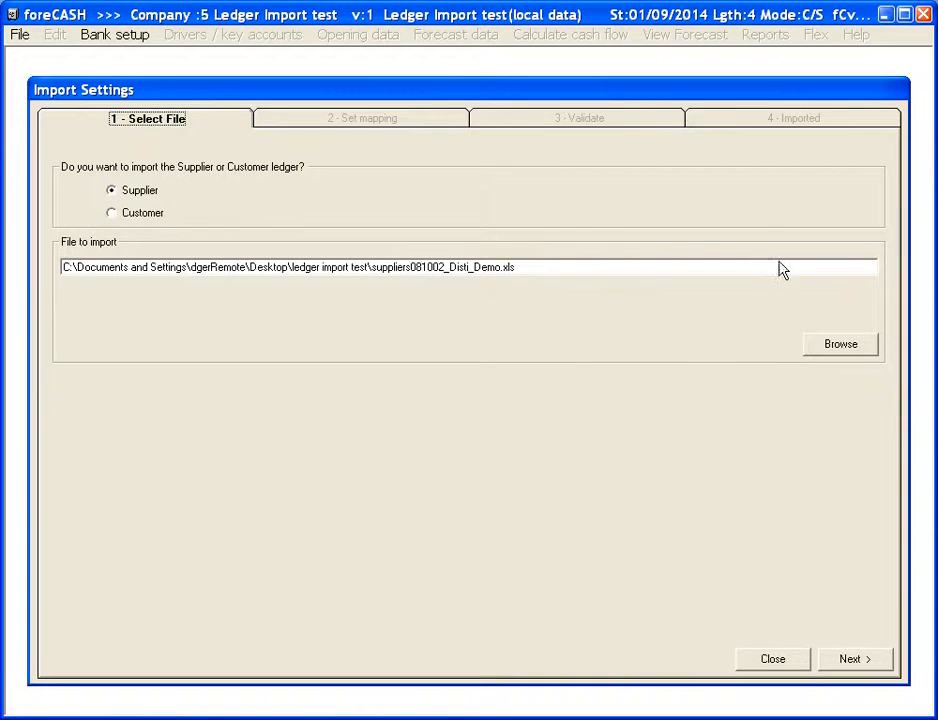
pyautogui.click(841, 348)
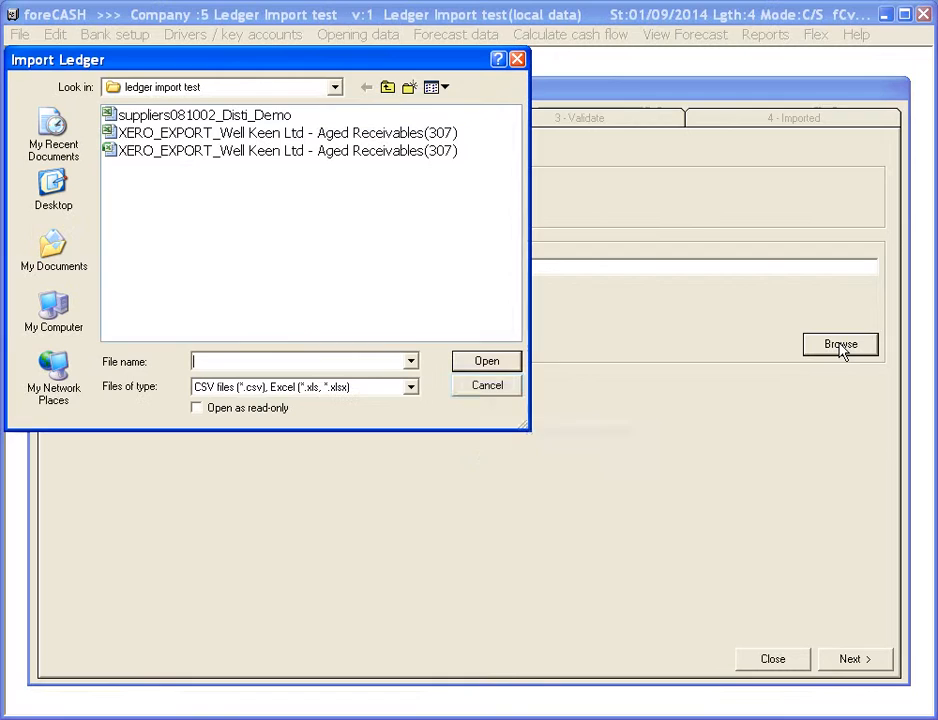
pyautogui.click(492, 390)
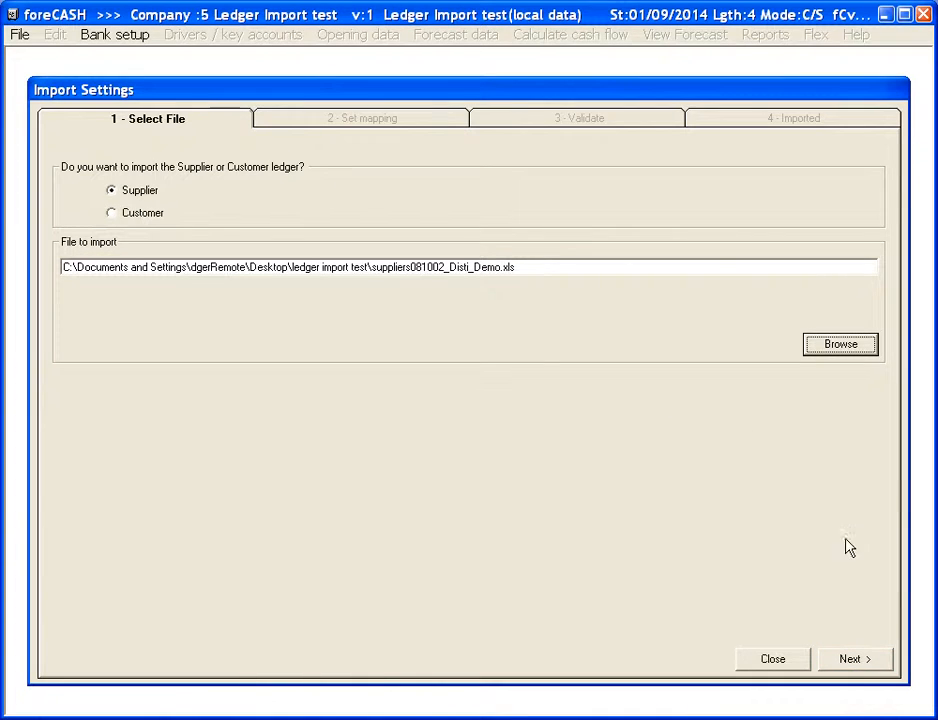
pyautogui.click(872, 663)
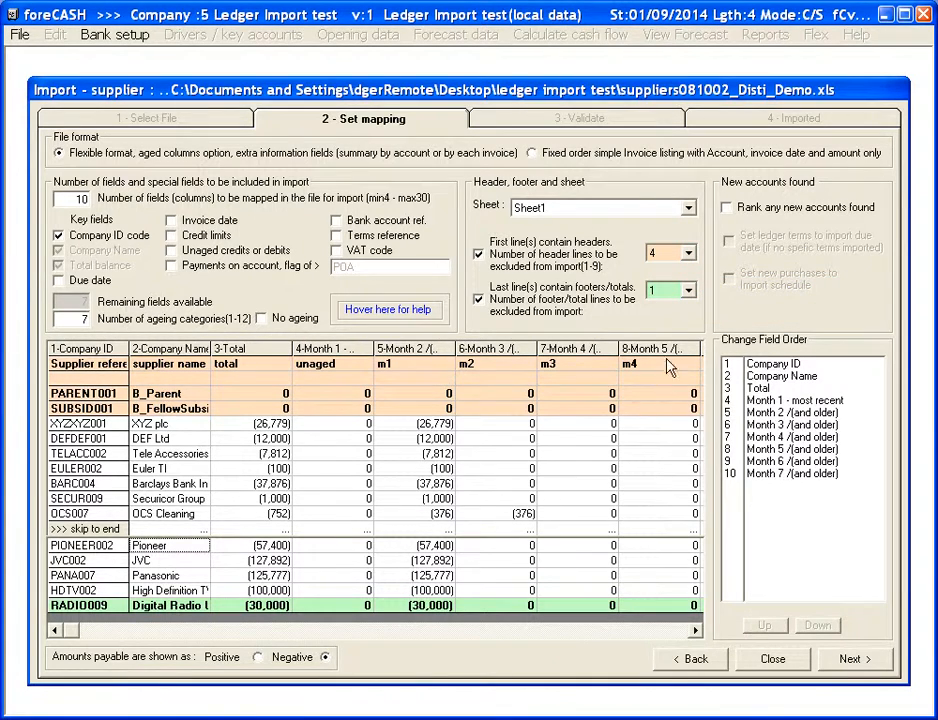
# - Exclude 2 header lines from the import and turn off the exclusion of footer/total lines
pyautogui.click(687, 253)
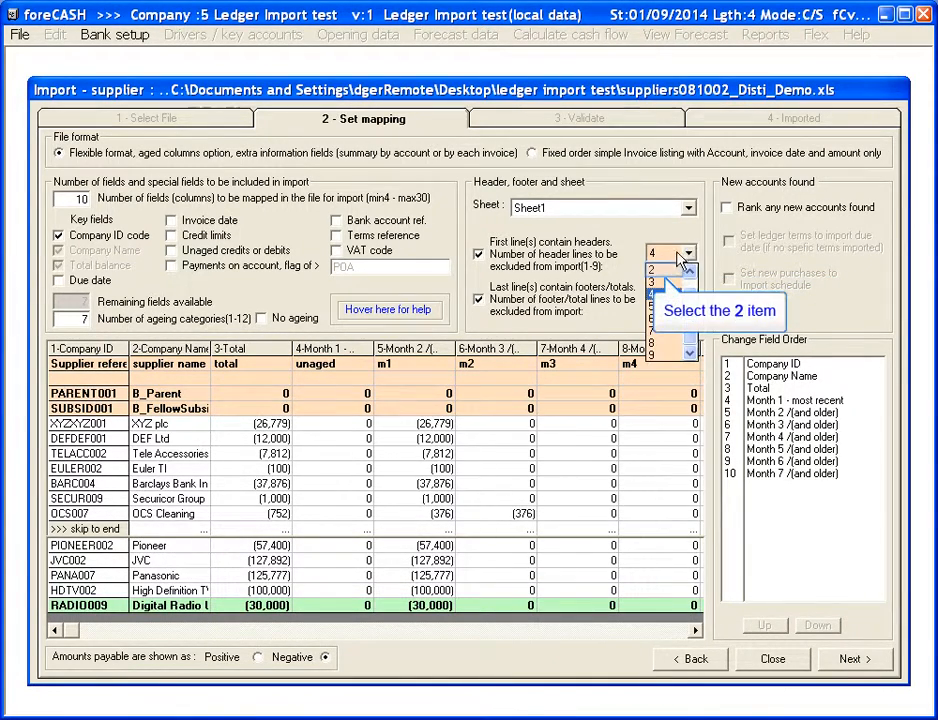
pyautogui.click(668, 268)
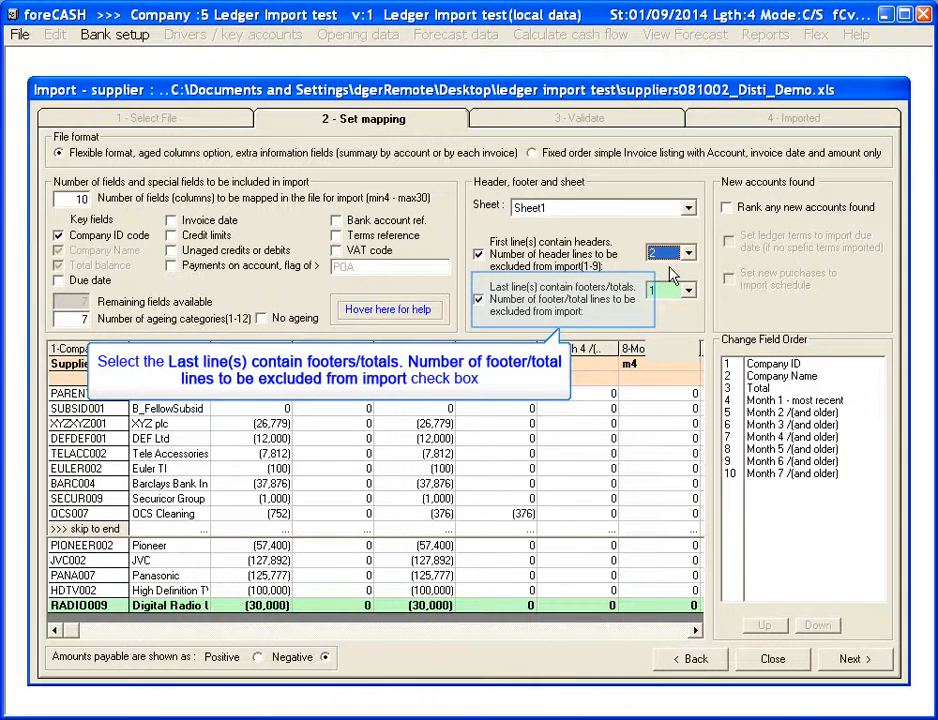
pyautogui.click(479, 299)
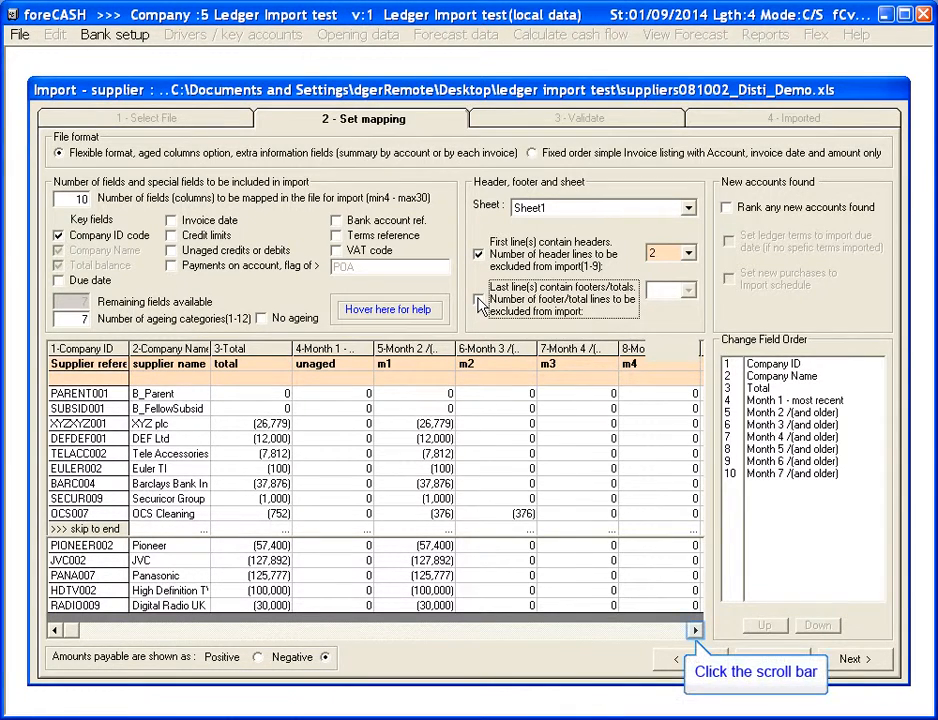
# - Set 14 fields to be mapped with 10 ageing categories, and include unaged credits or debits
pyautogui.click(696, 628)
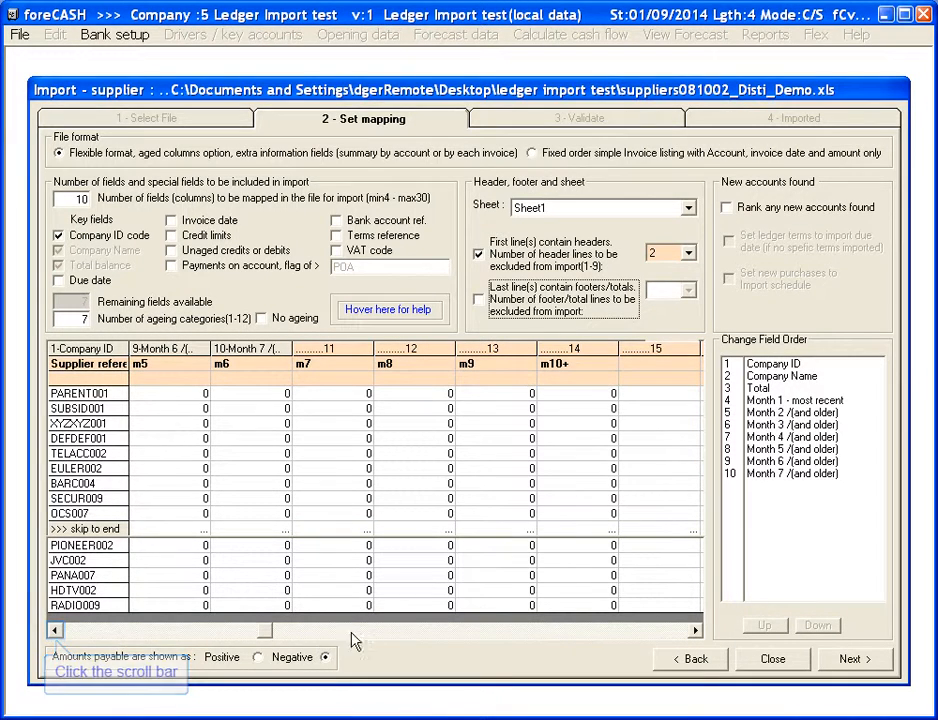
pyautogui.doubleClick(58, 629)
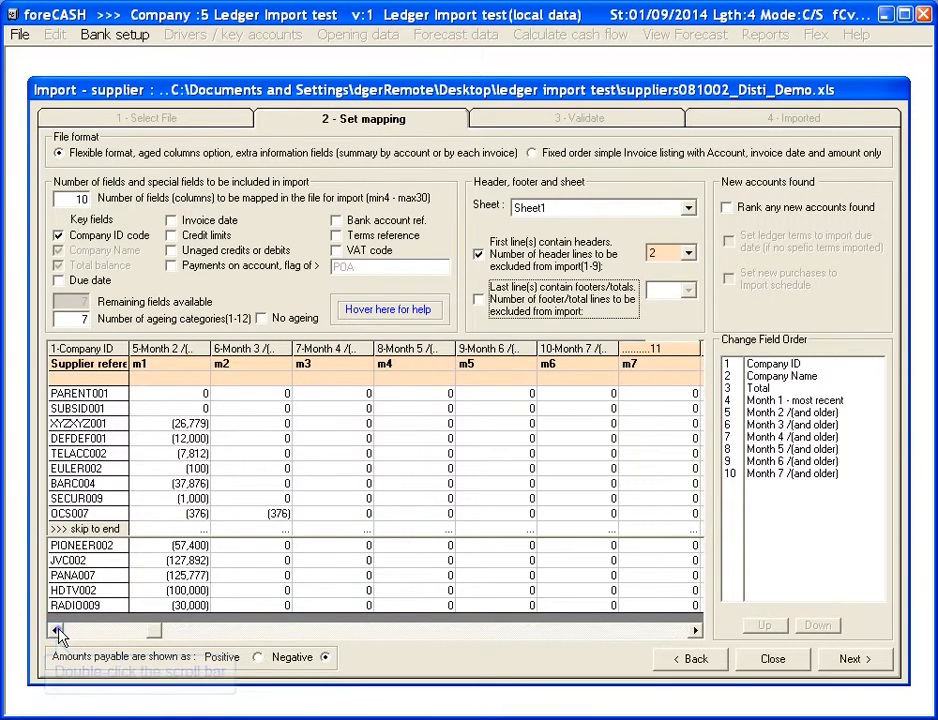
pyautogui.doubleClick(58, 629)
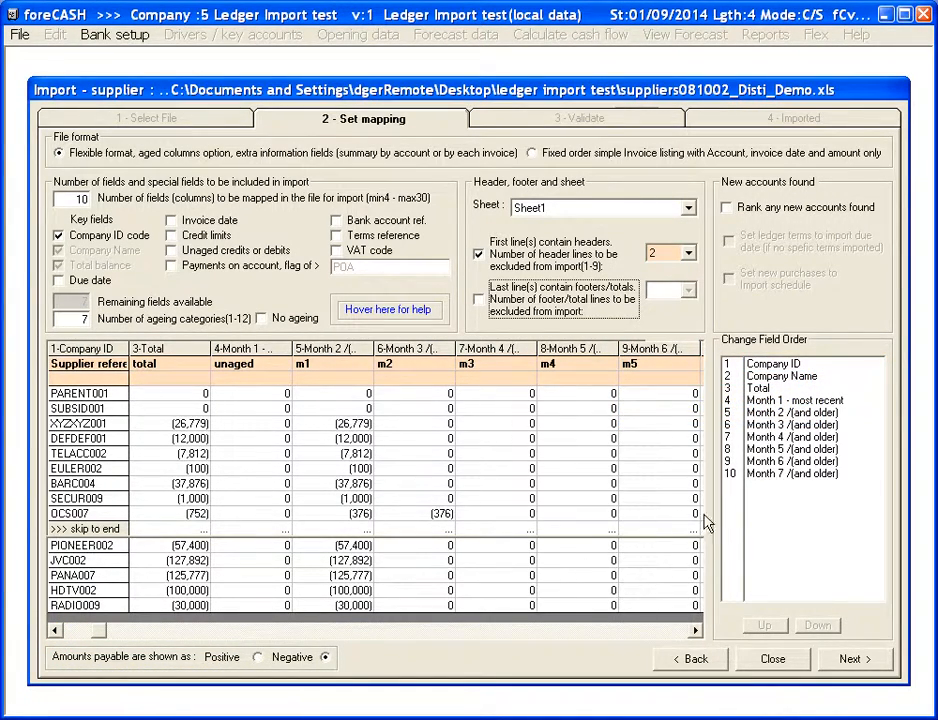
pyautogui.click(800, 365)
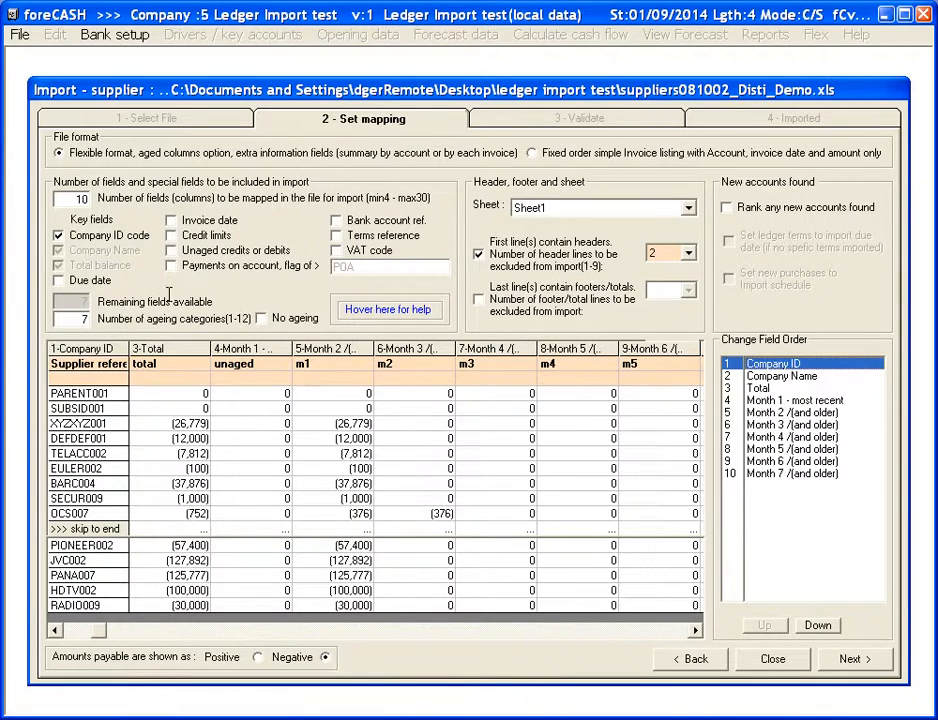
pyautogui.doubleClick(82, 200)
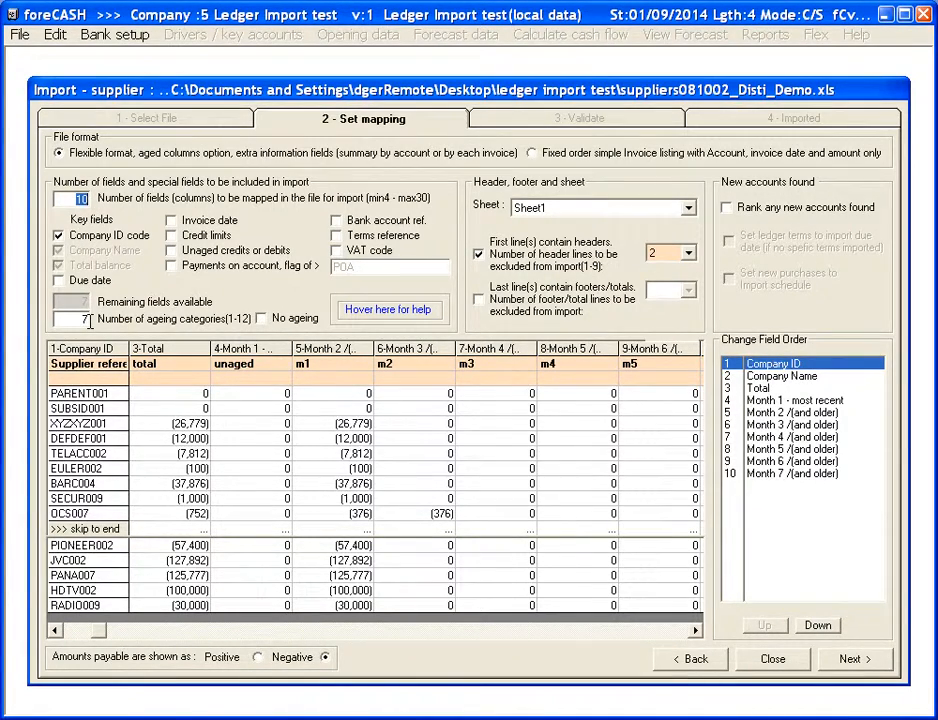
pyautogui.write('14')
pyautogui.press('Tab')
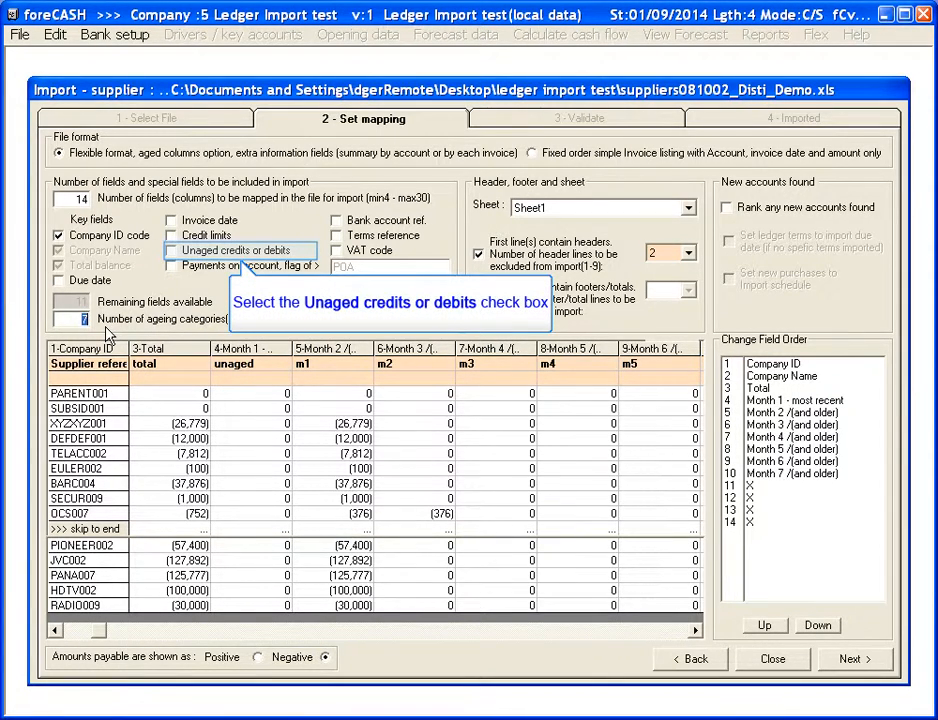
pyautogui.click(170, 251)
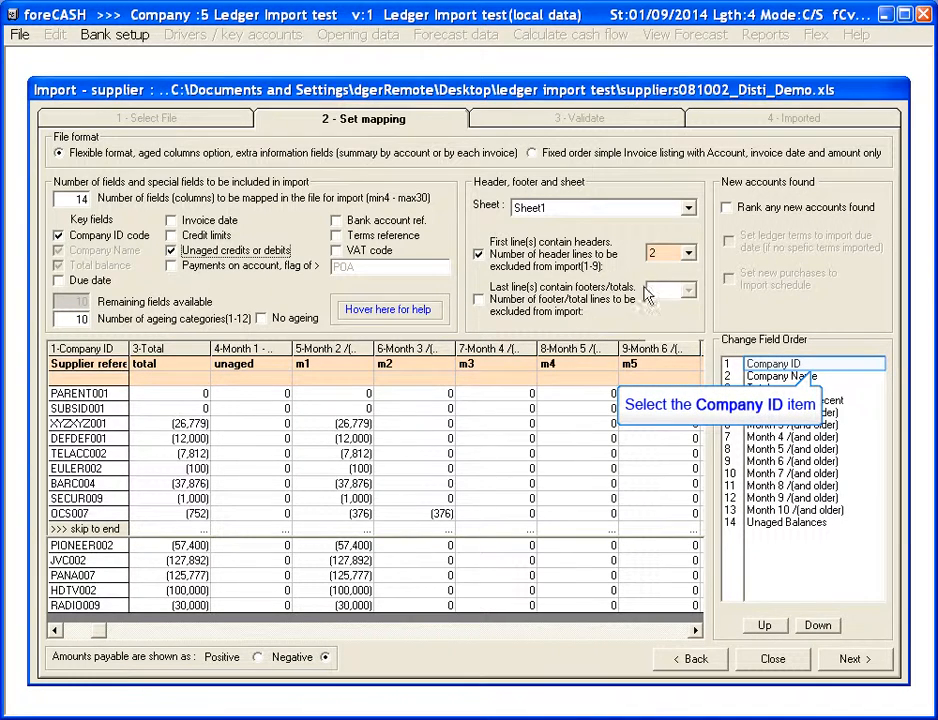
# - Move Unaged Balances up the field order to position 4, directly after Total
pyautogui.click(764, 366)
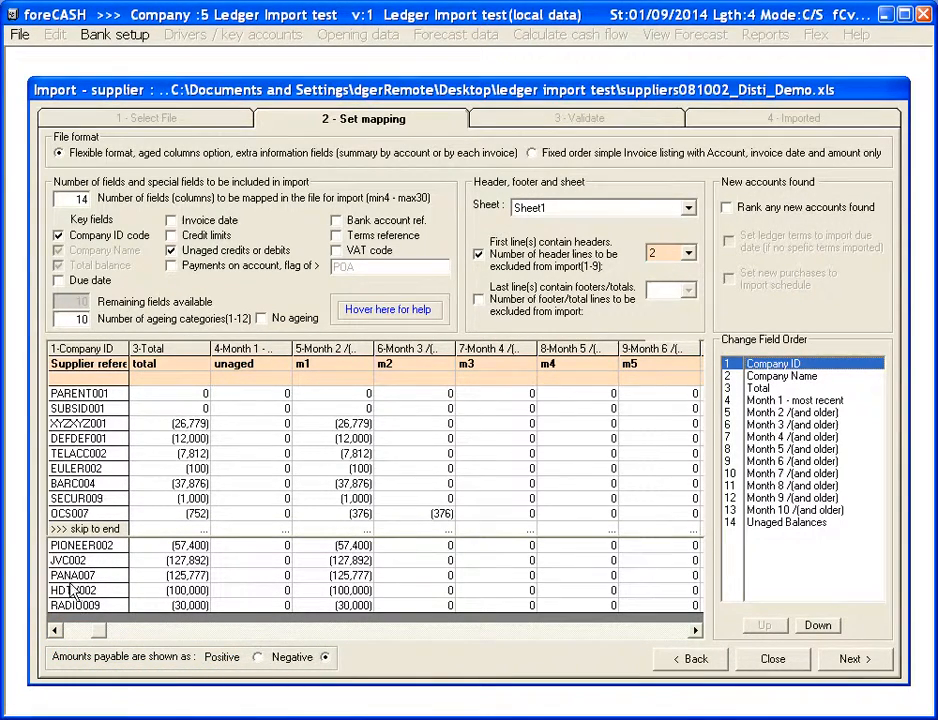
pyautogui.click(61, 637)
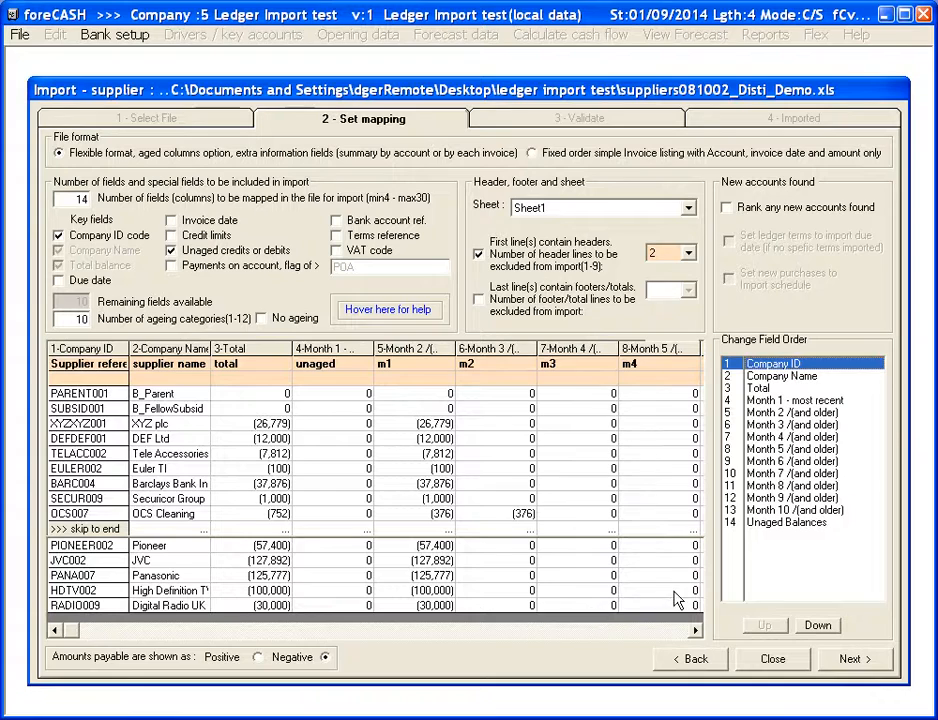
pyautogui.click(773, 523)
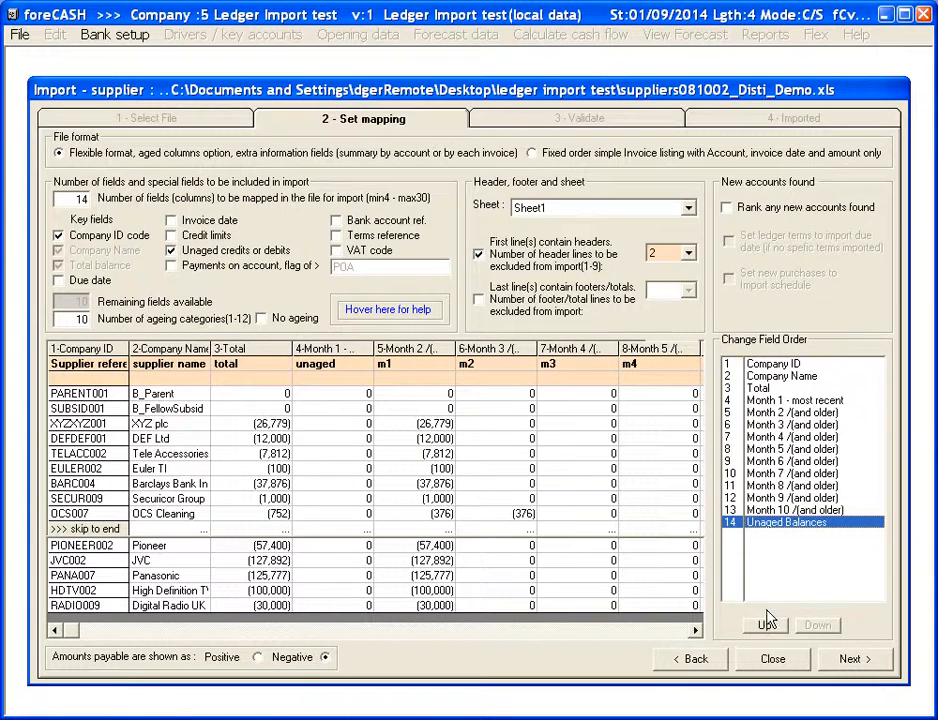
pyautogui.click(766, 626)
pyautogui.click(766, 626)
pyautogui.click(766, 626)
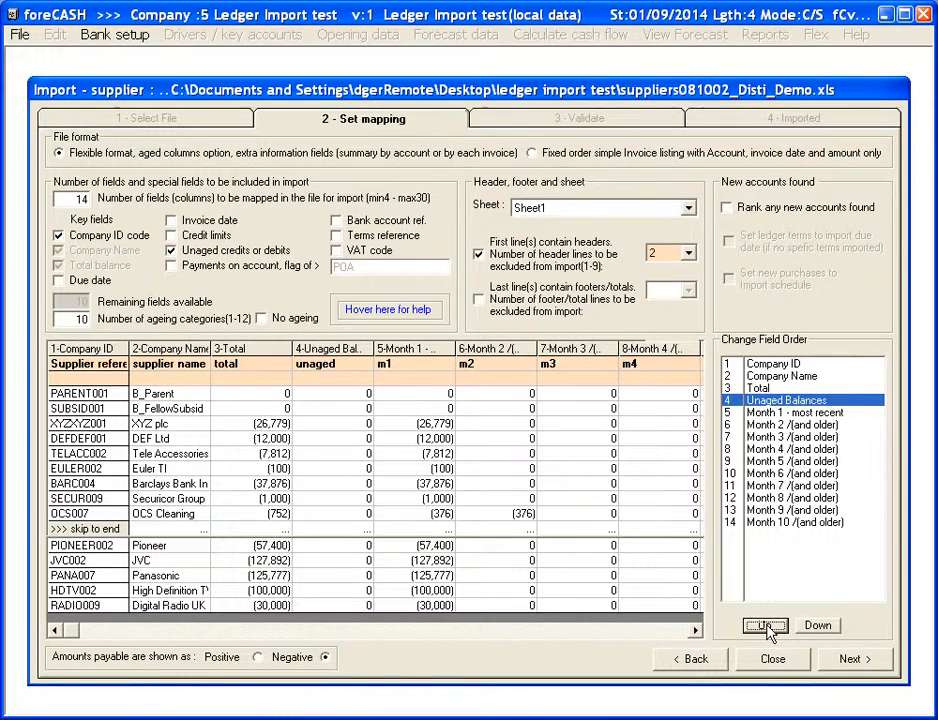
# - Check the mapping across all ledger columns, then save it and proceed to the validation stage
pyautogui.click(696, 629)
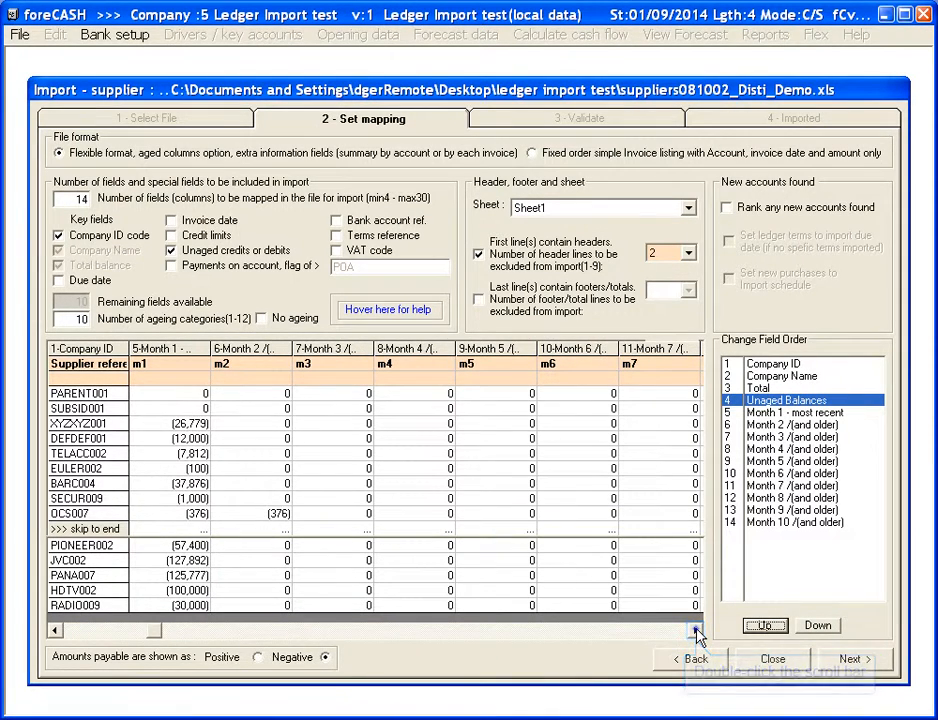
pyautogui.doubleClick(696, 629)
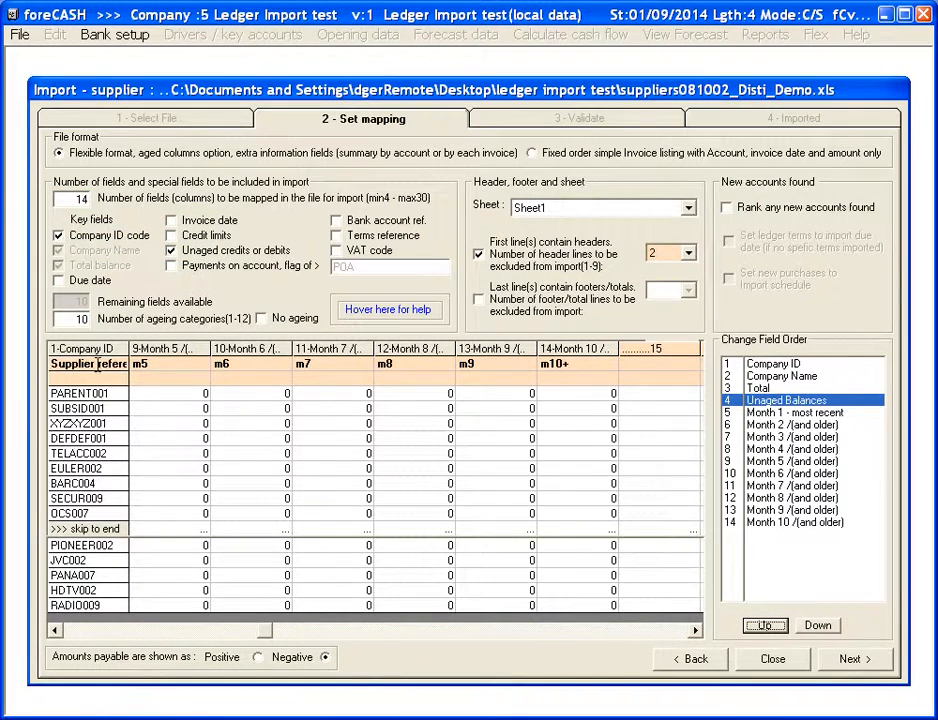
pyautogui.click(67, 198)
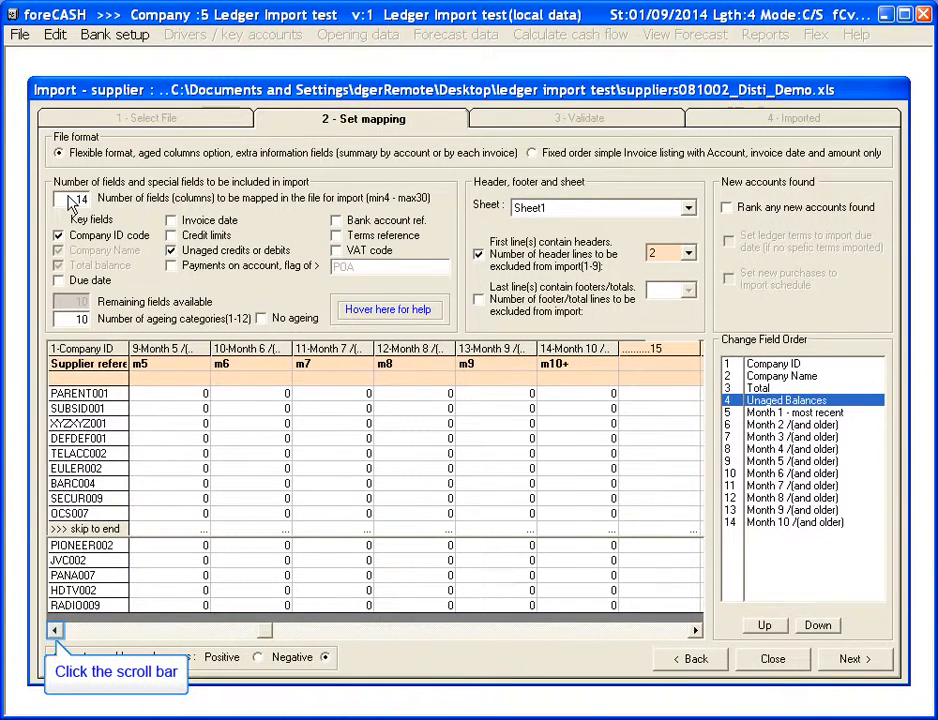
pyautogui.click(56, 632)
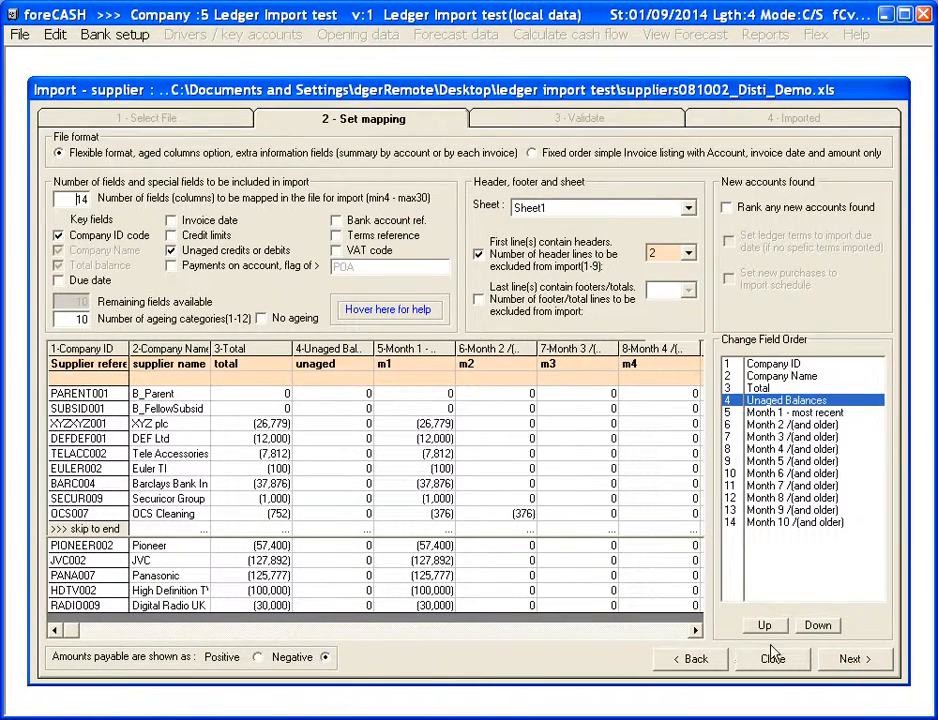
pyautogui.click(852, 662)
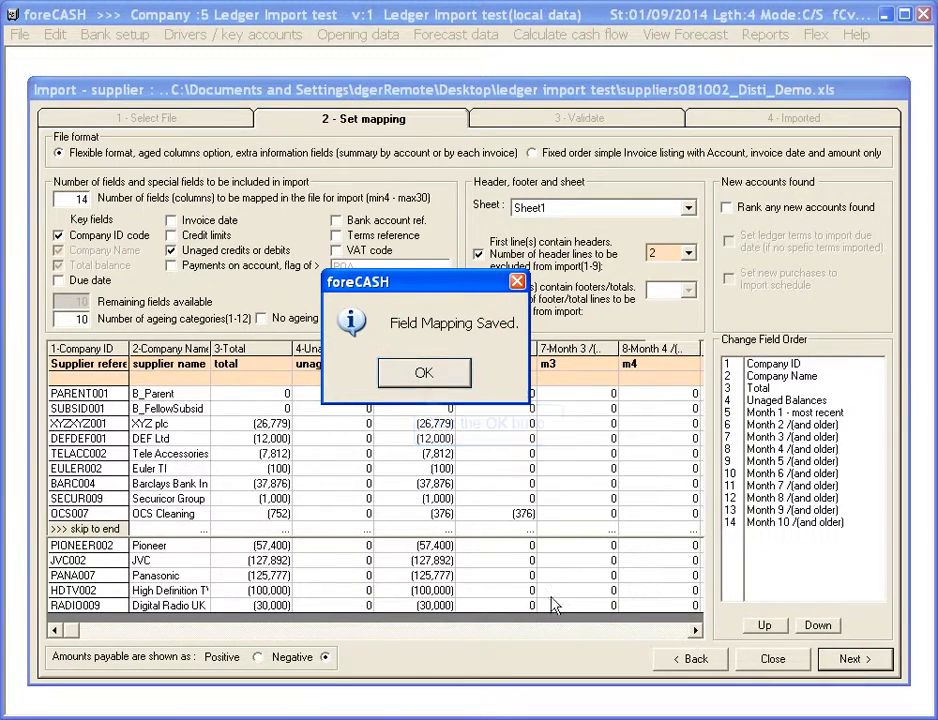
pyautogui.click(423, 372)
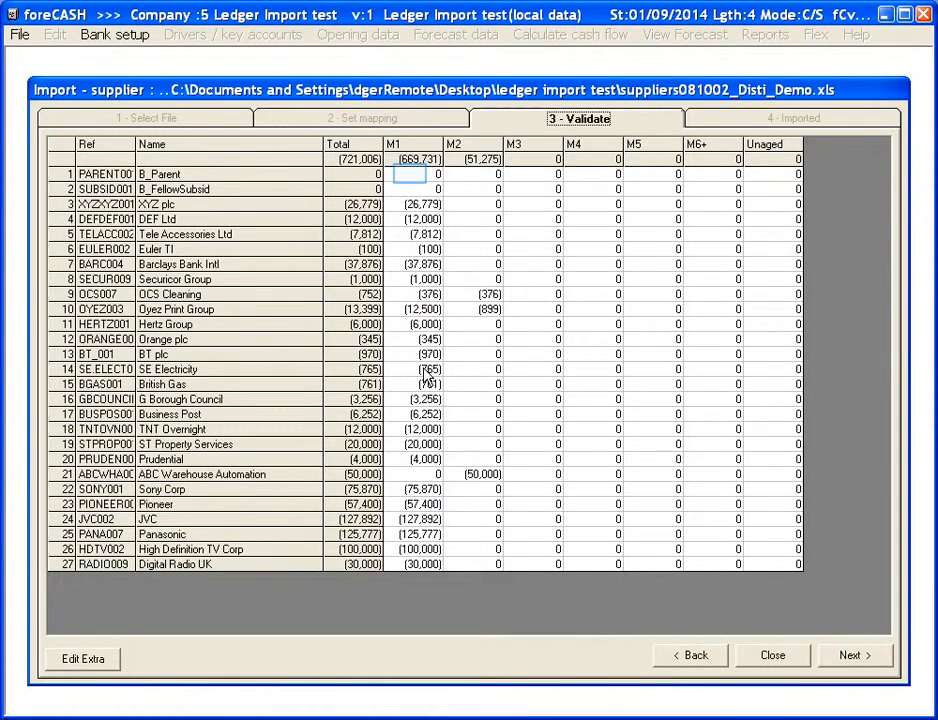
# - Import the validated supplier ledger data, acknowledge the import notices, and check the imported total
pyautogui.click(411, 175)
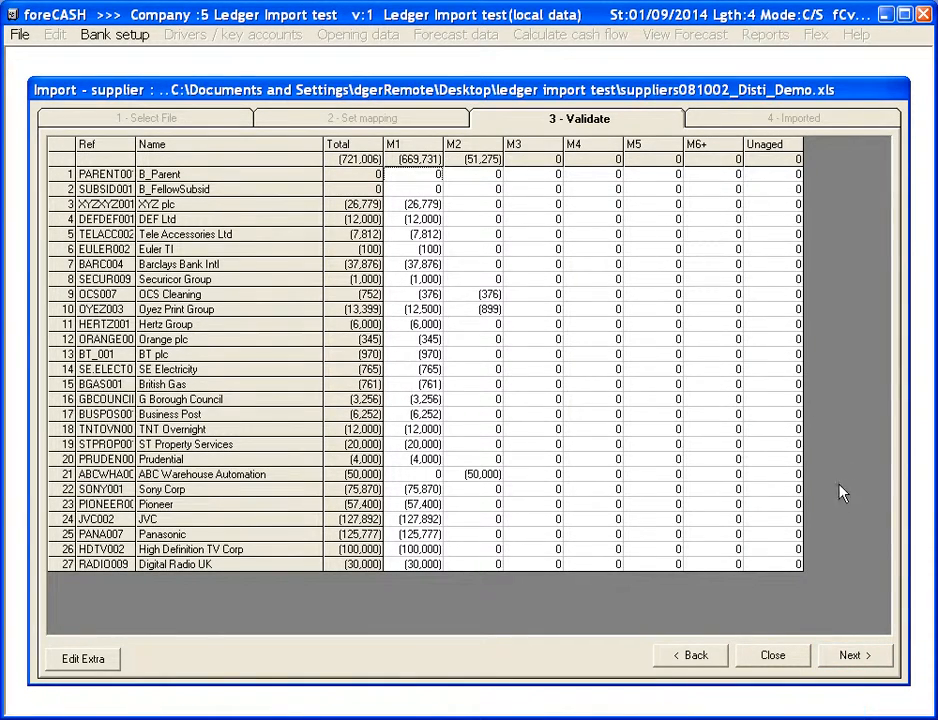
pyautogui.click(853, 656)
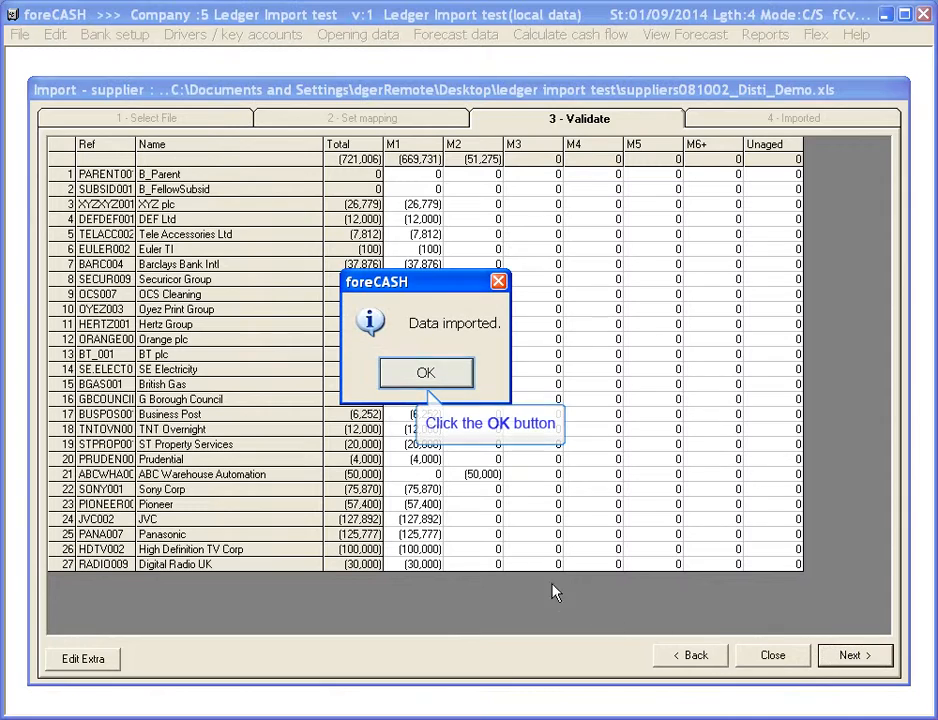
pyautogui.click(427, 375)
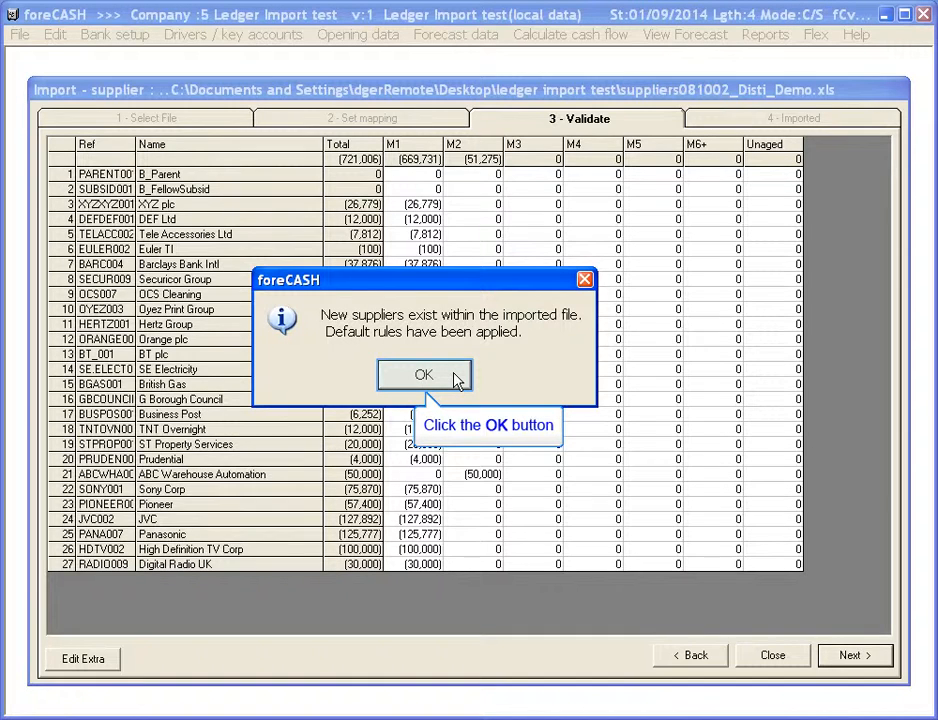
pyautogui.click(446, 378)
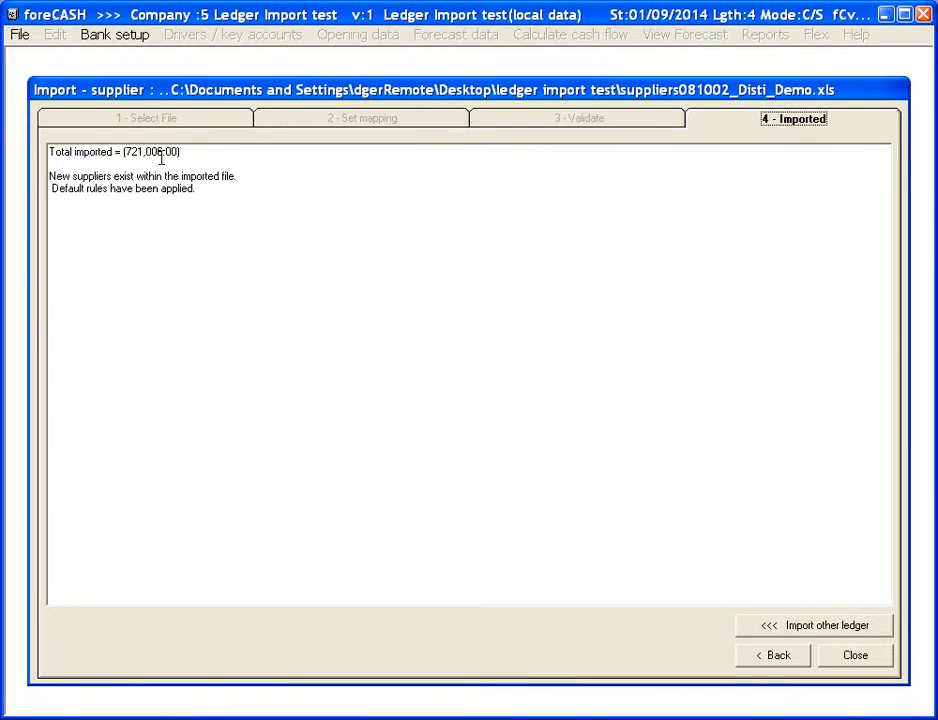
pyautogui.moveTo(181, 152); pyautogui.dragTo(42, 151)
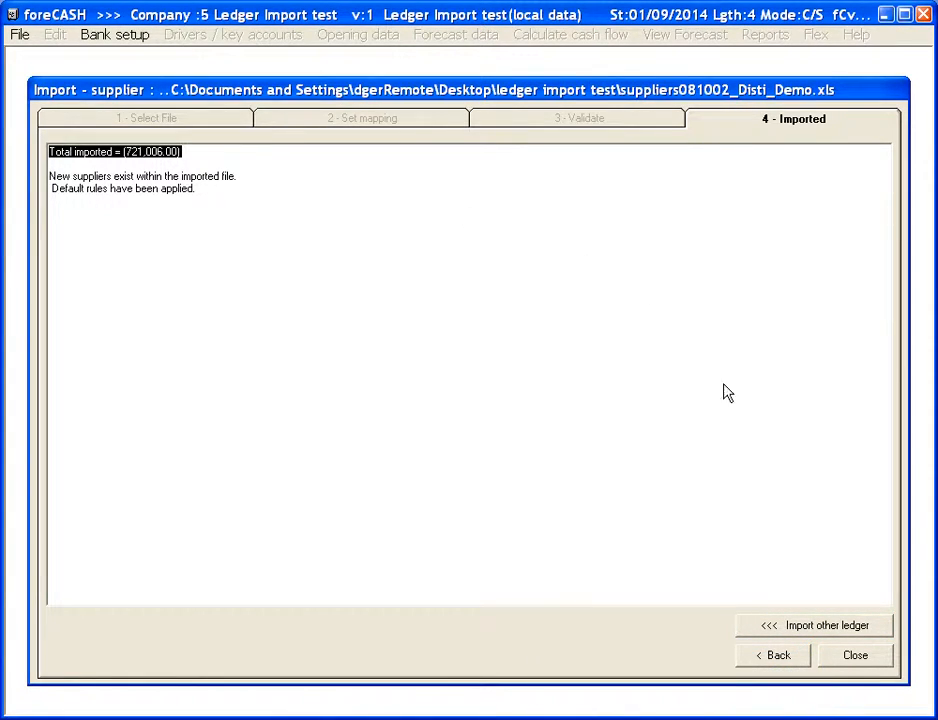
# - Start the customer ledger import with the file XERO_EXPORT_Well Keen Ltd - Aged Receivables(307).xls and proceed to its field mapping
pyautogui.click(794, 630)
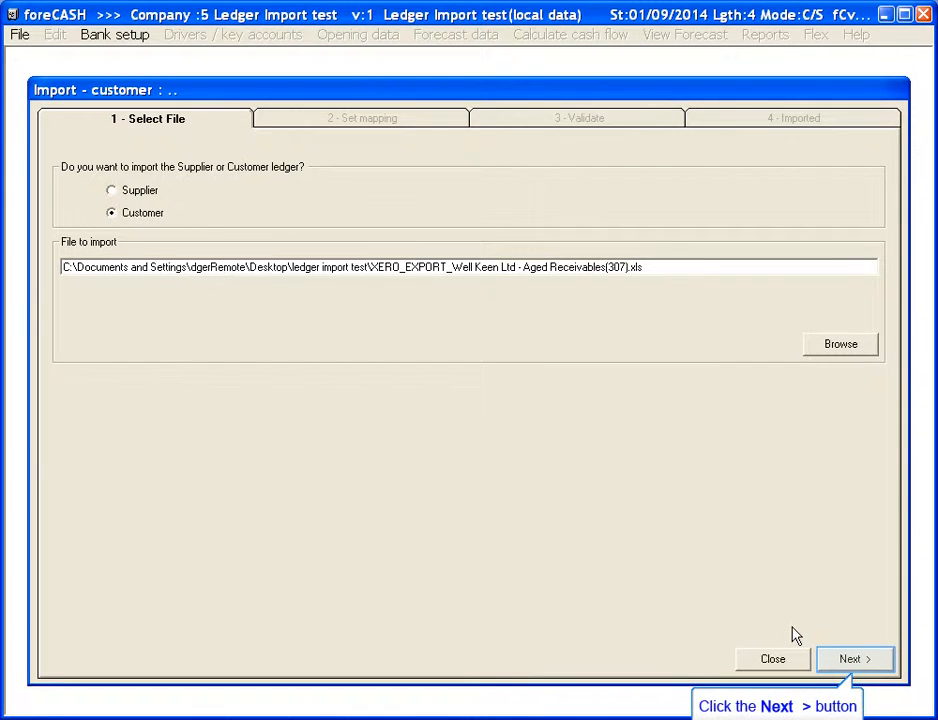
pyautogui.click(853, 662)
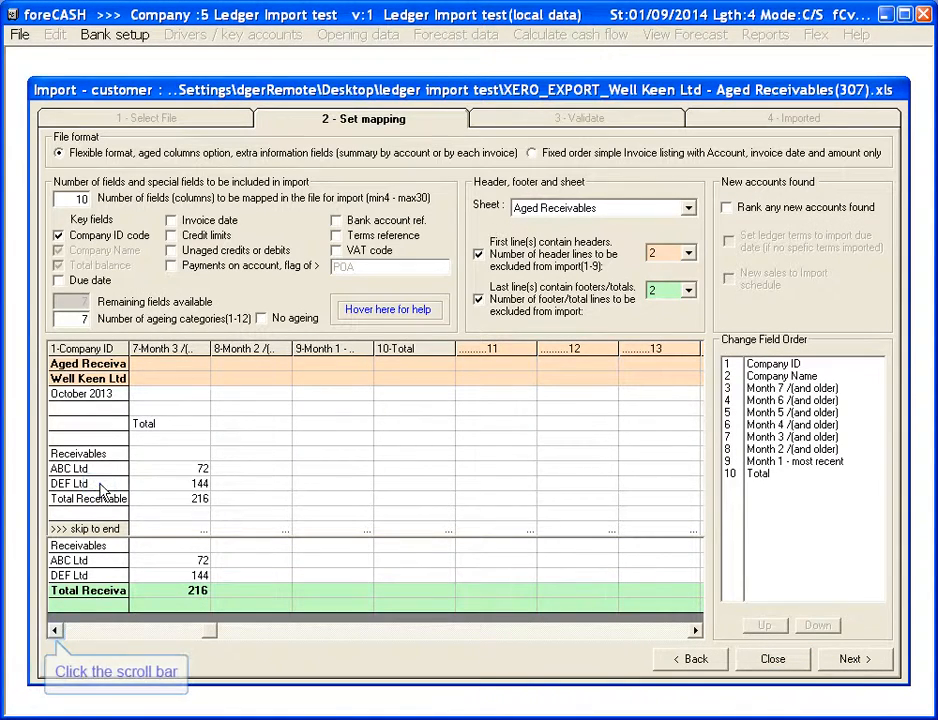
pyautogui.click(59, 632)
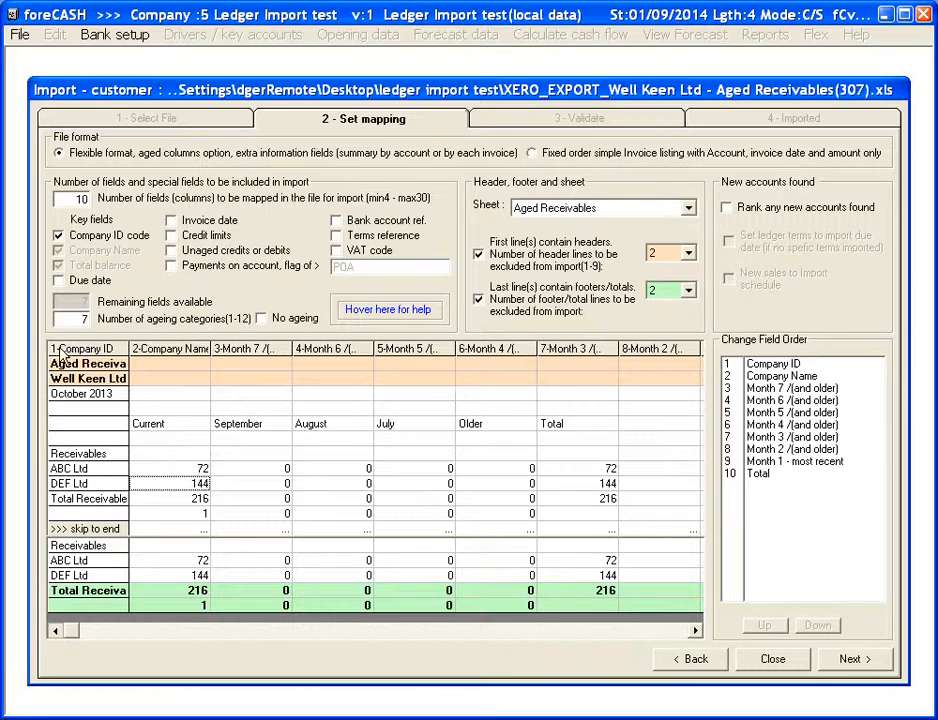
# - Leave the company ID code out of the customer mapping and exclude 7 header lines from the import
pyautogui.click(60, 237)
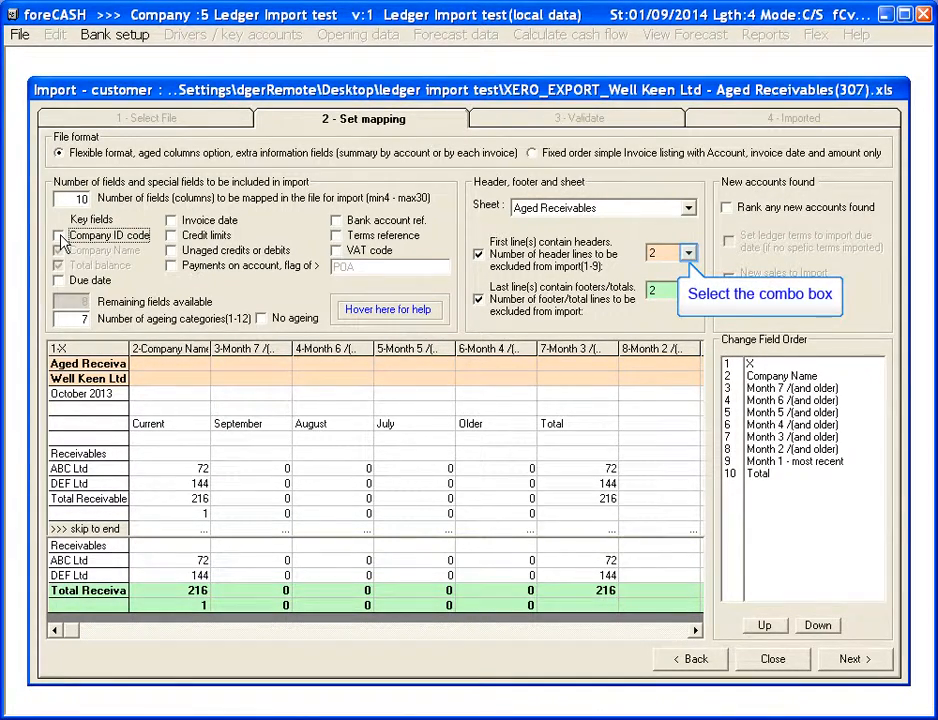
pyautogui.click(689, 253)
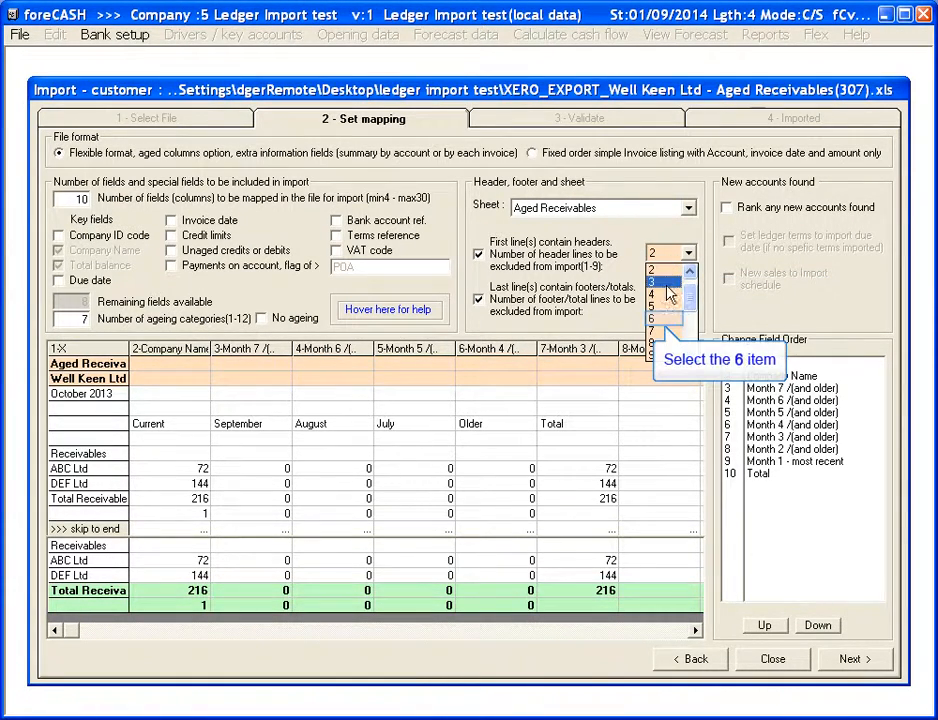
pyautogui.click(664, 318)
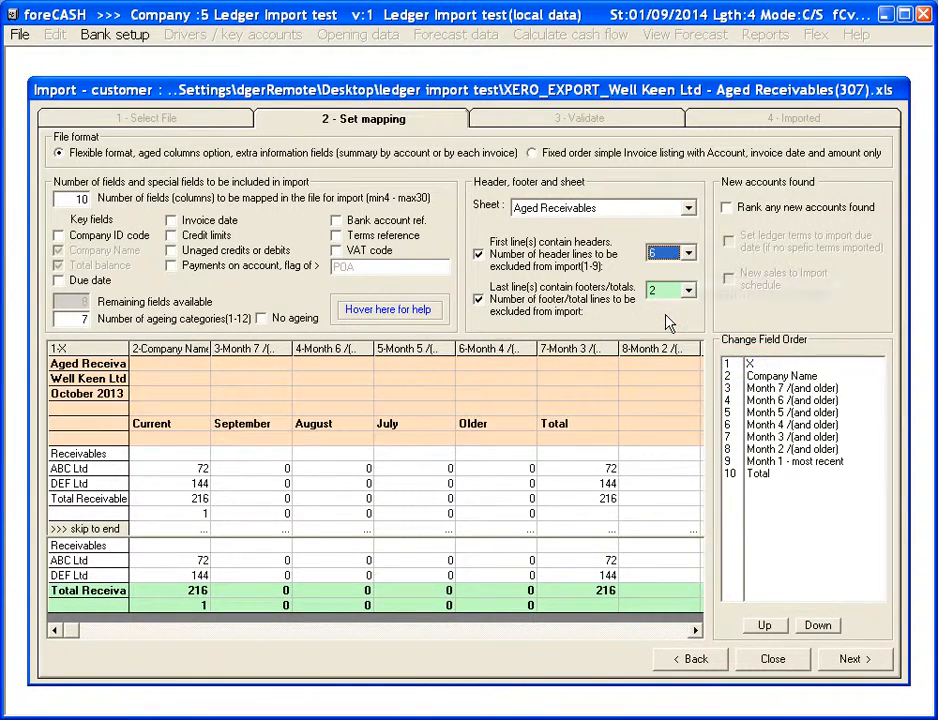
pyautogui.click(689, 253)
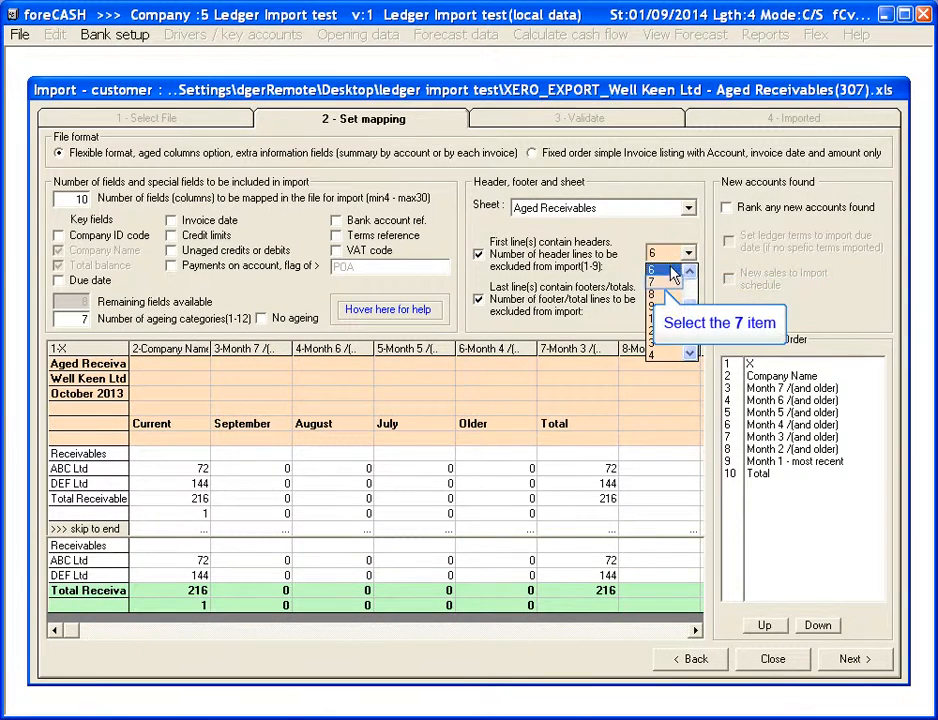
pyautogui.click(673, 283)
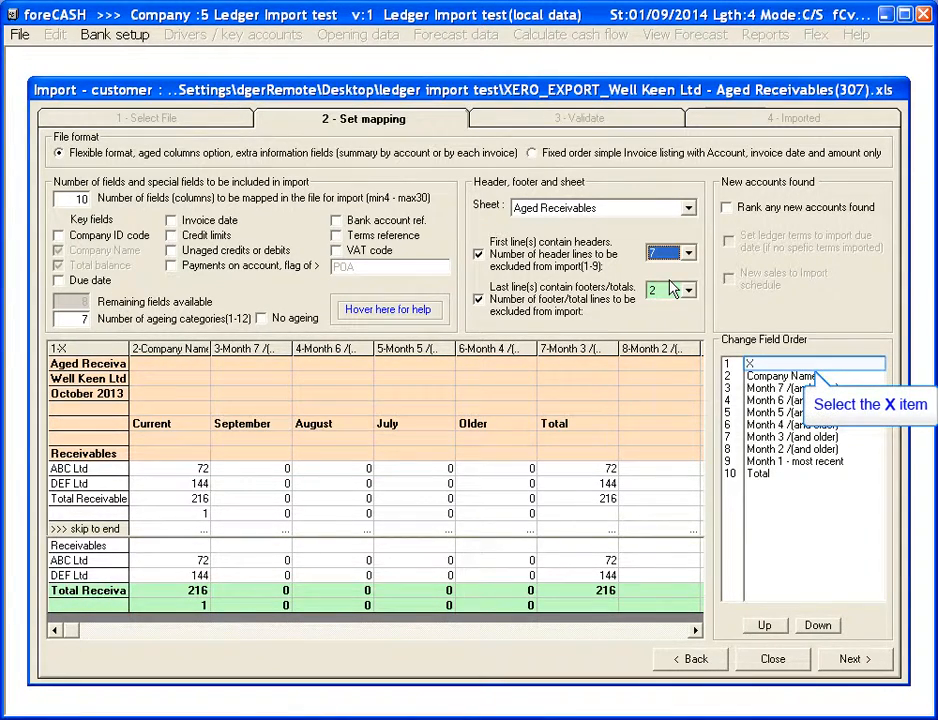
# - Check the receivables columns against the mapping, and set 5 ageing categories and 7 fields to be mapped
pyautogui.click(762, 364)
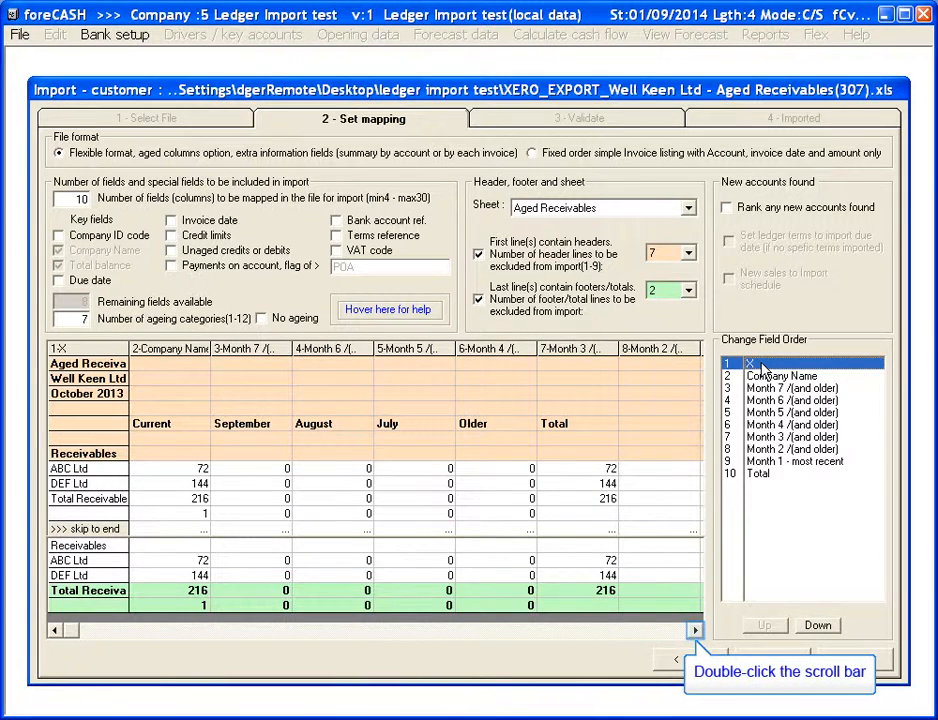
pyautogui.doubleClick(697, 632)
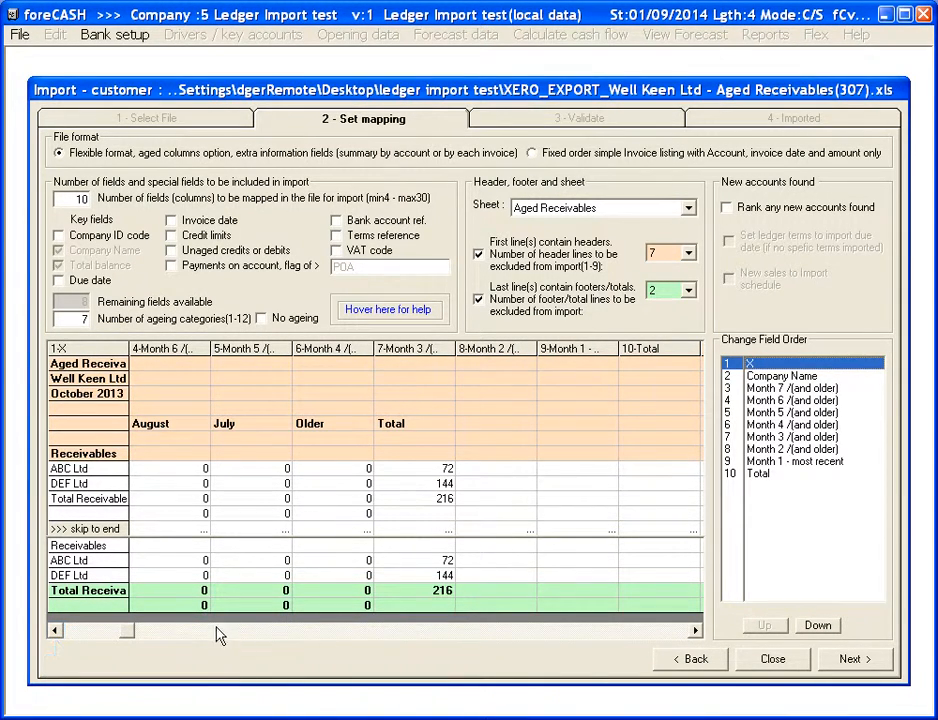
pyautogui.doubleClick(56, 632)
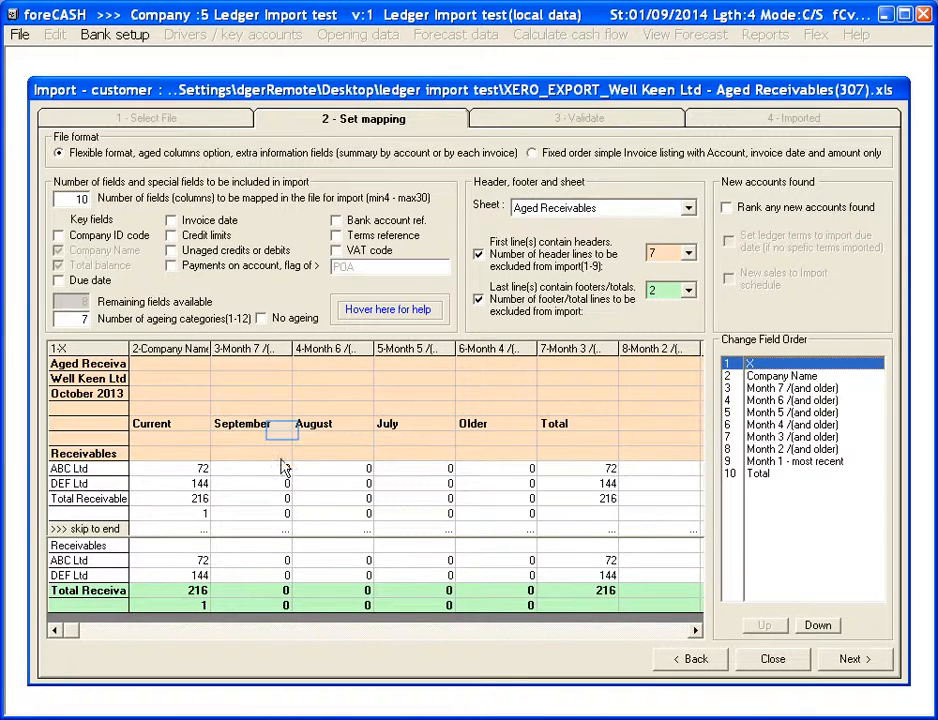
pyautogui.click(283, 428)
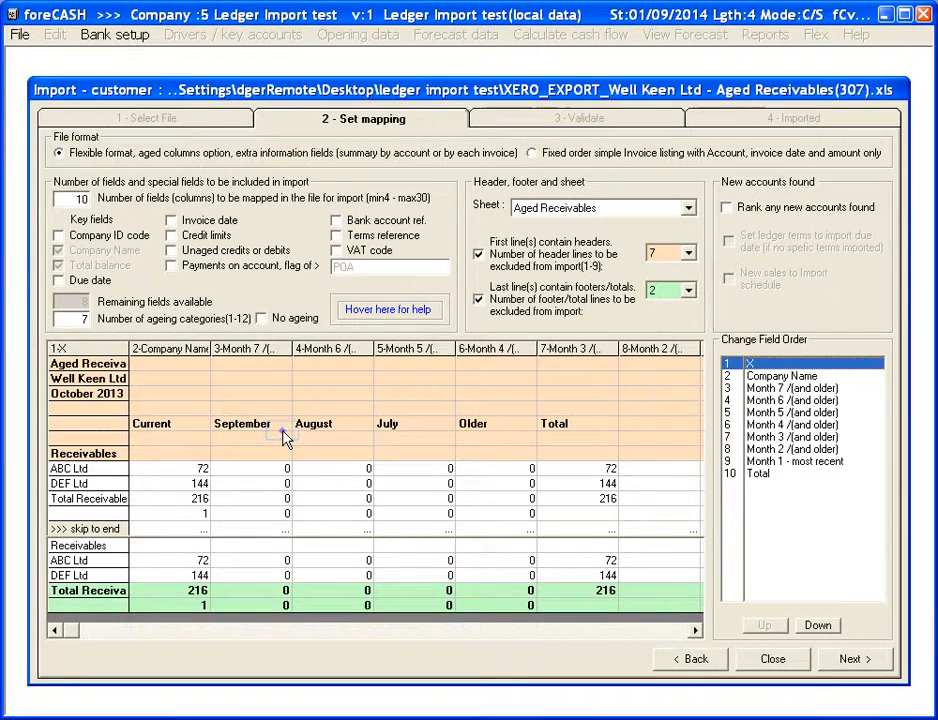
pyautogui.click(489, 424)
pyautogui.moveTo(78, 319); pyautogui.dragTo(127, 319)
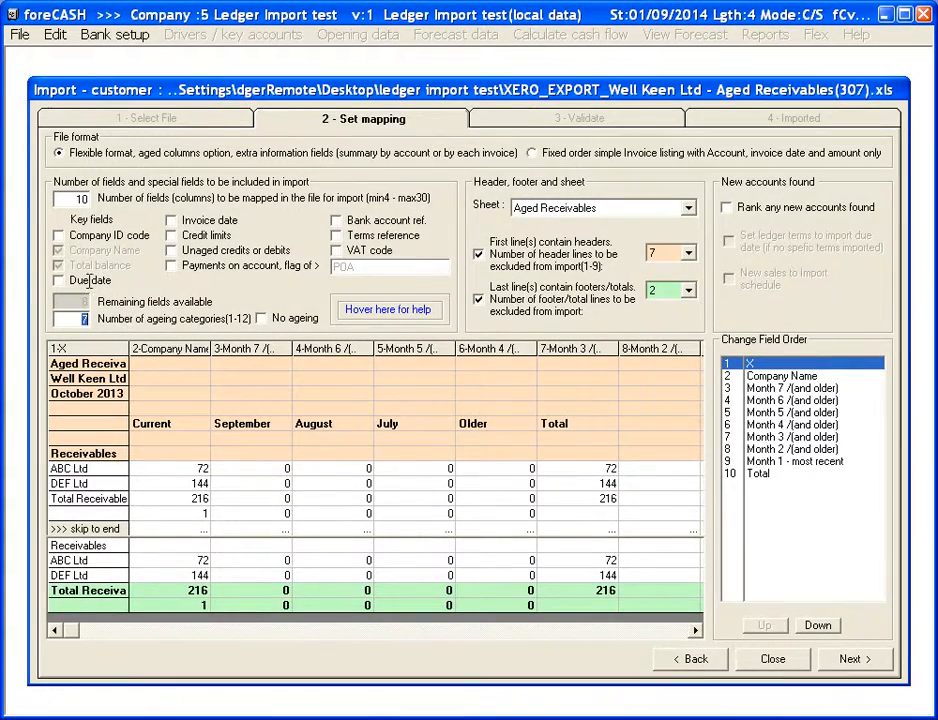
pyautogui.write('5')
pyautogui.moveTo(76, 199); pyautogui.dragTo(110, 211)
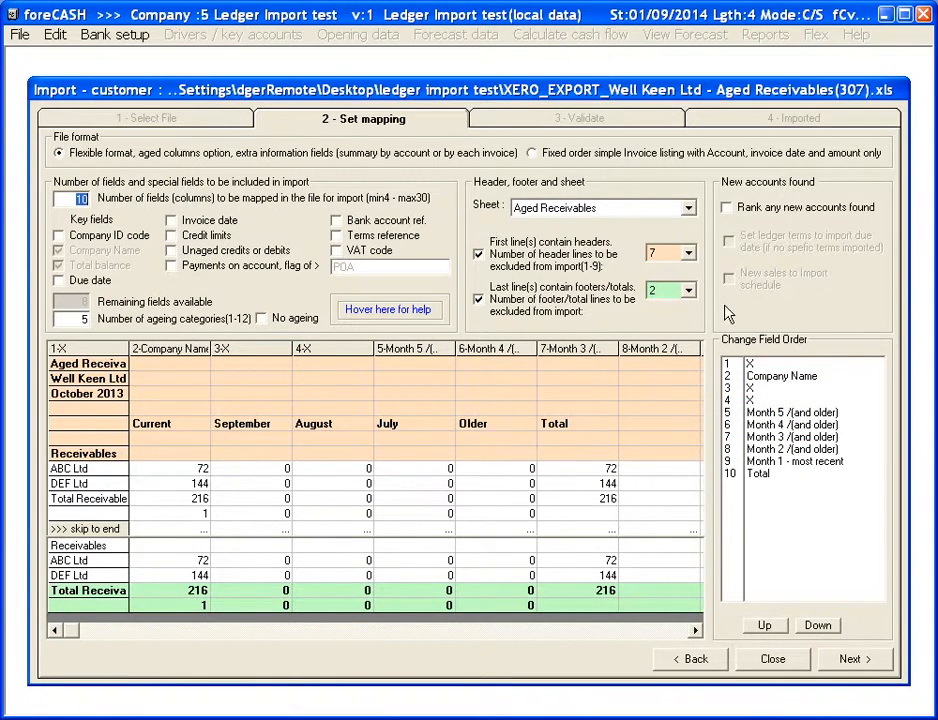
# - Reorder the customer fields so that Company Name is in position 1 and Total is in position 7
pyautogui.click(766, 376)
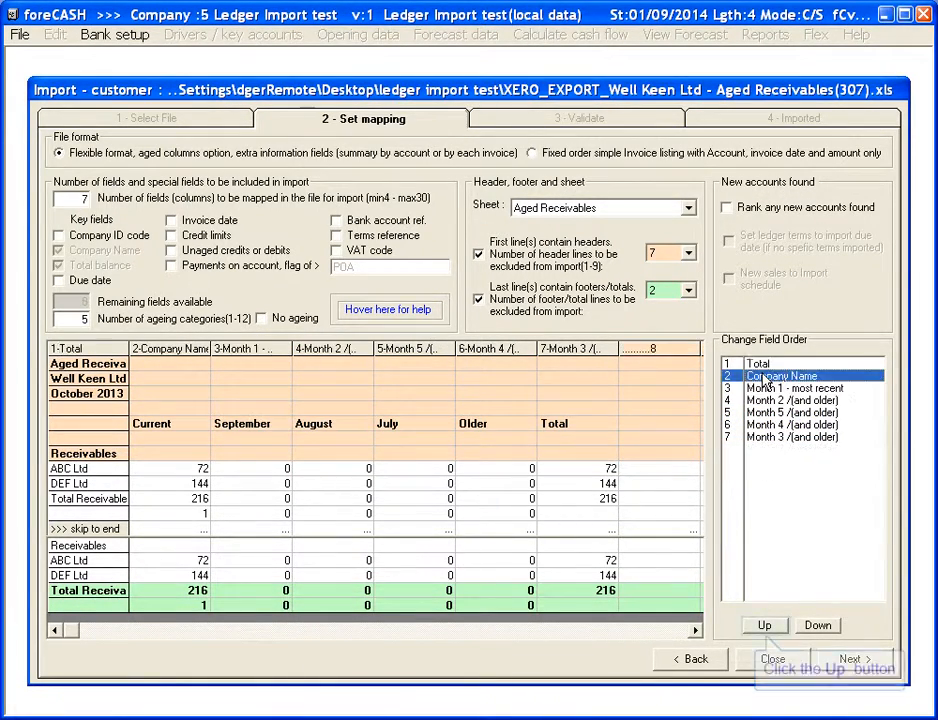
pyautogui.click(766, 627)
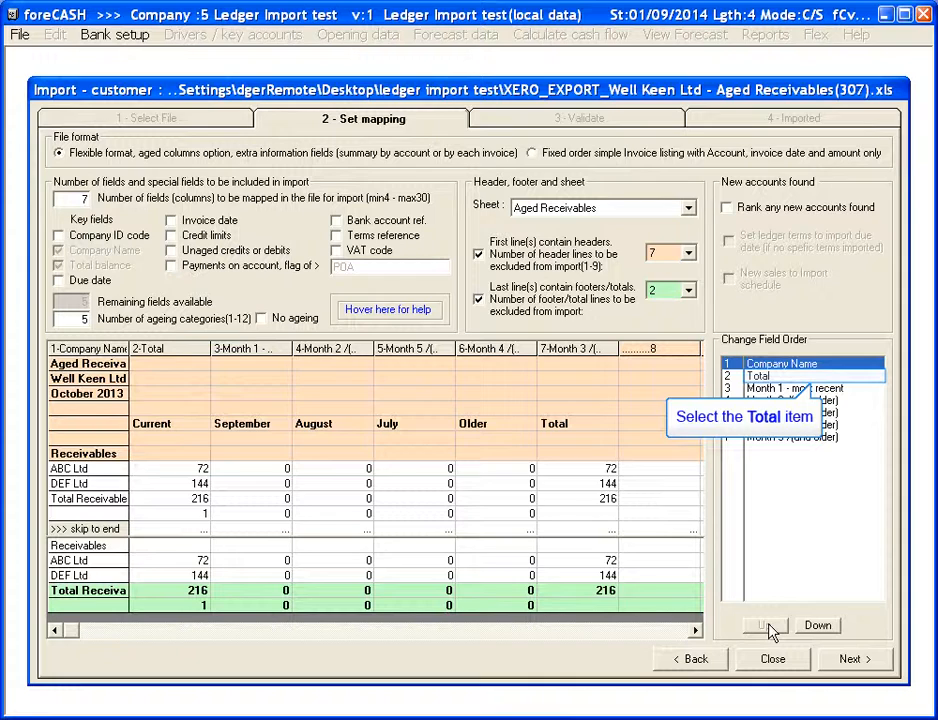
pyautogui.click(757, 378)
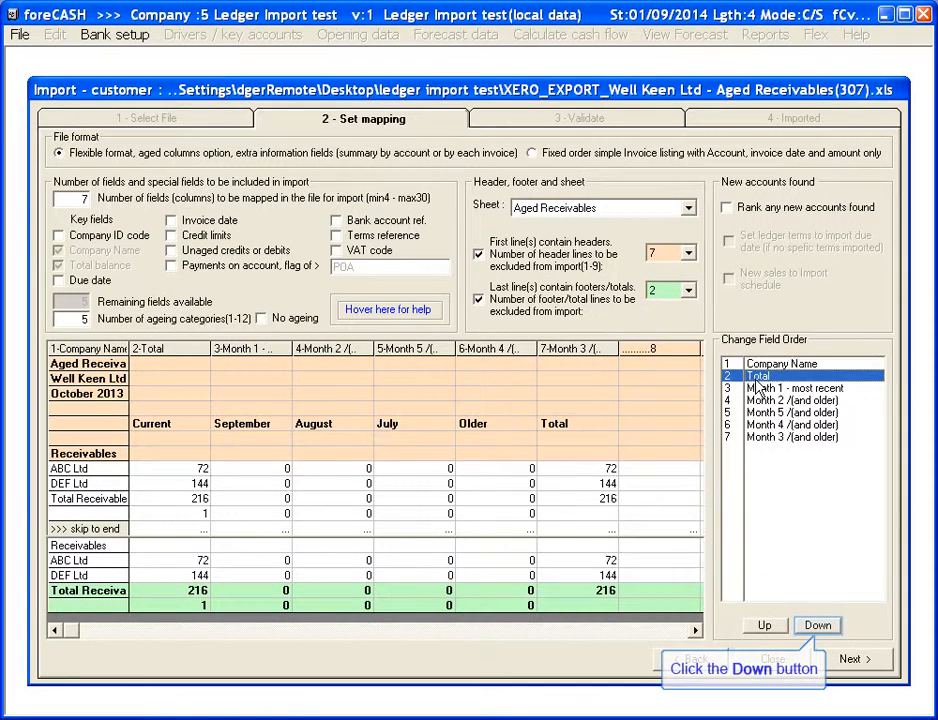
pyautogui.click(818, 625)
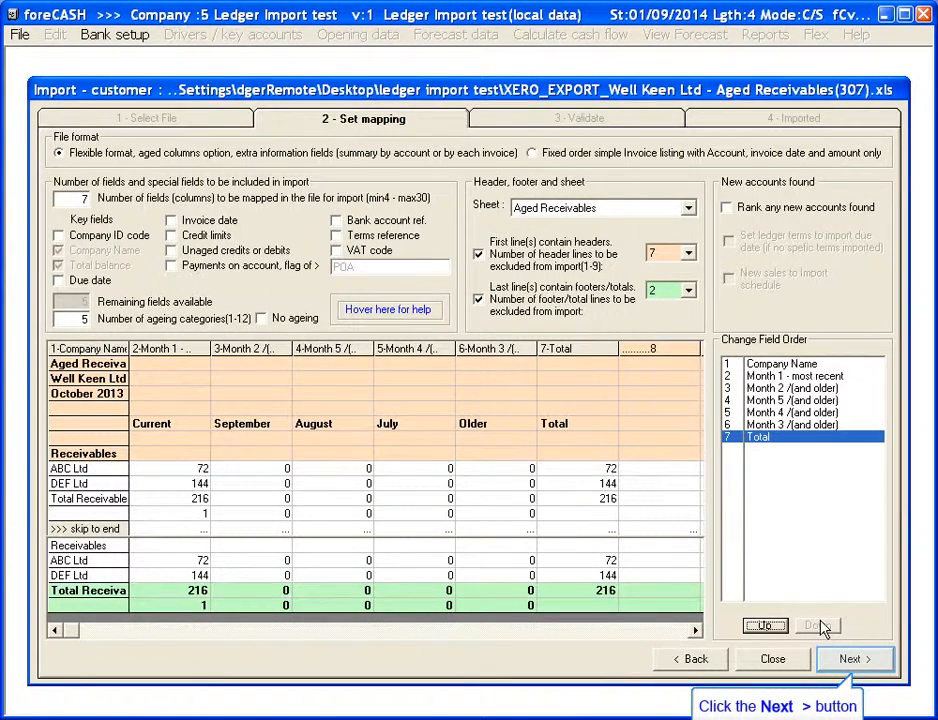
# - Save the customer field mapping and import the validated ledger data, acknowledging the notices
pyautogui.click(848, 659)
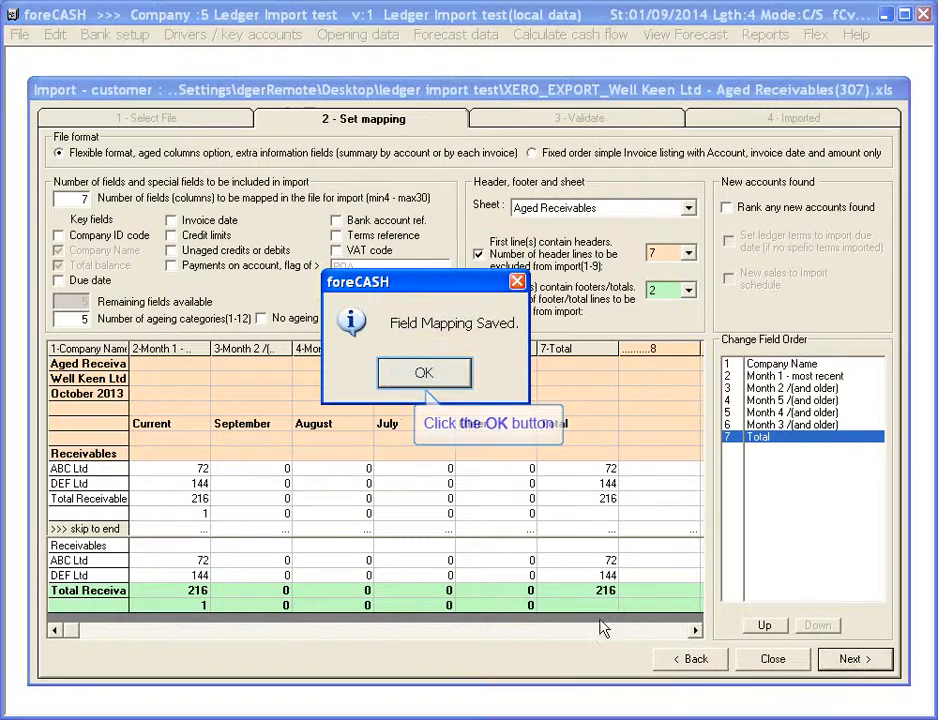
pyautogui.click(440, 376)
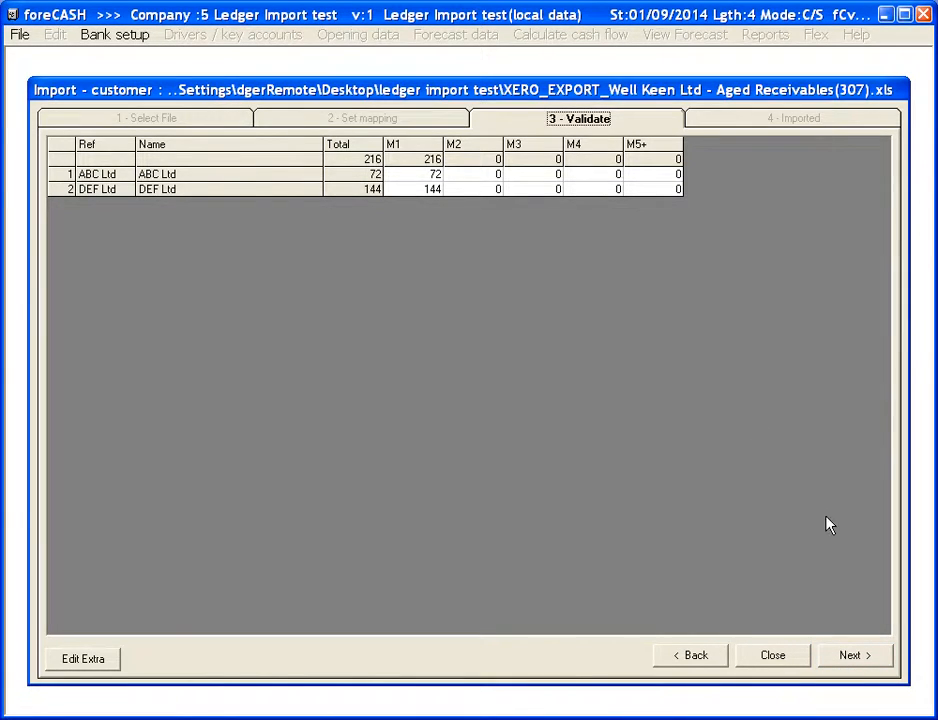
pyautogui.click(856, 654)
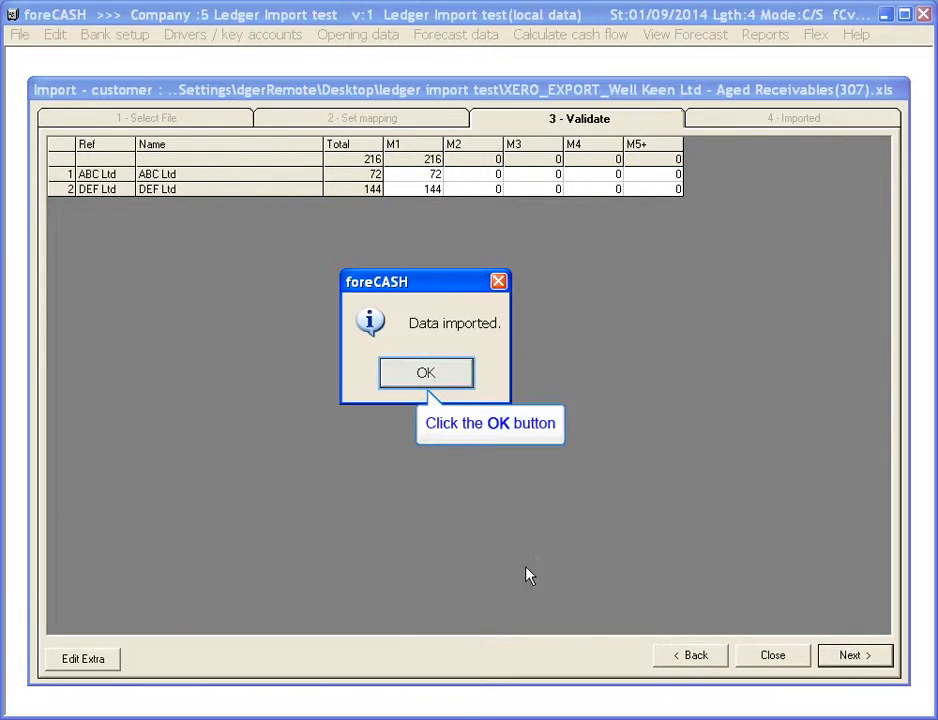
pyautogui.click(443, 378)
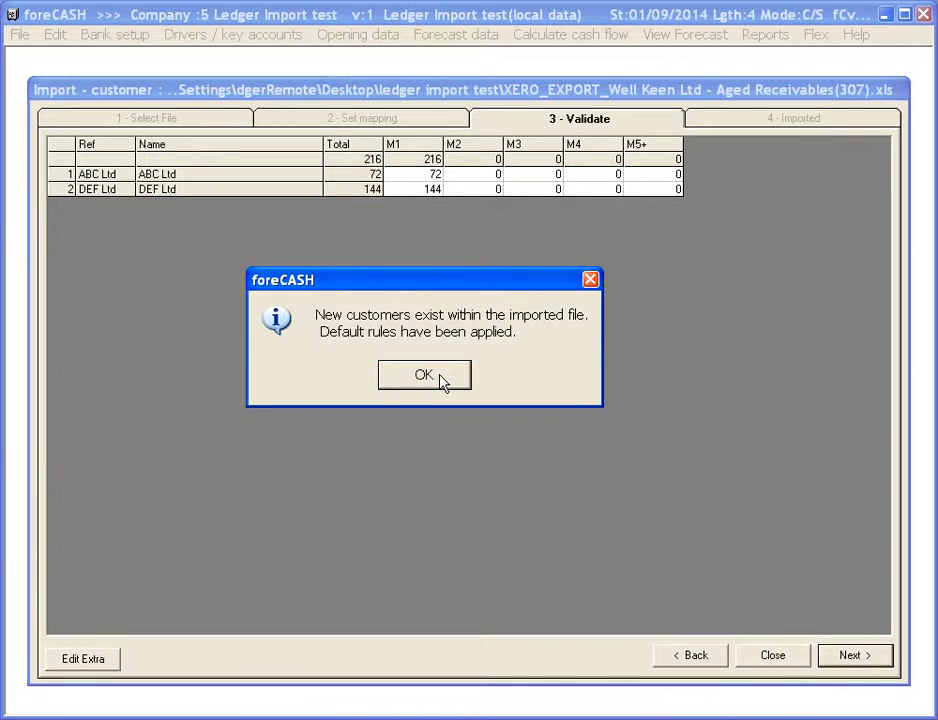
pyautogui.click(441, 379)
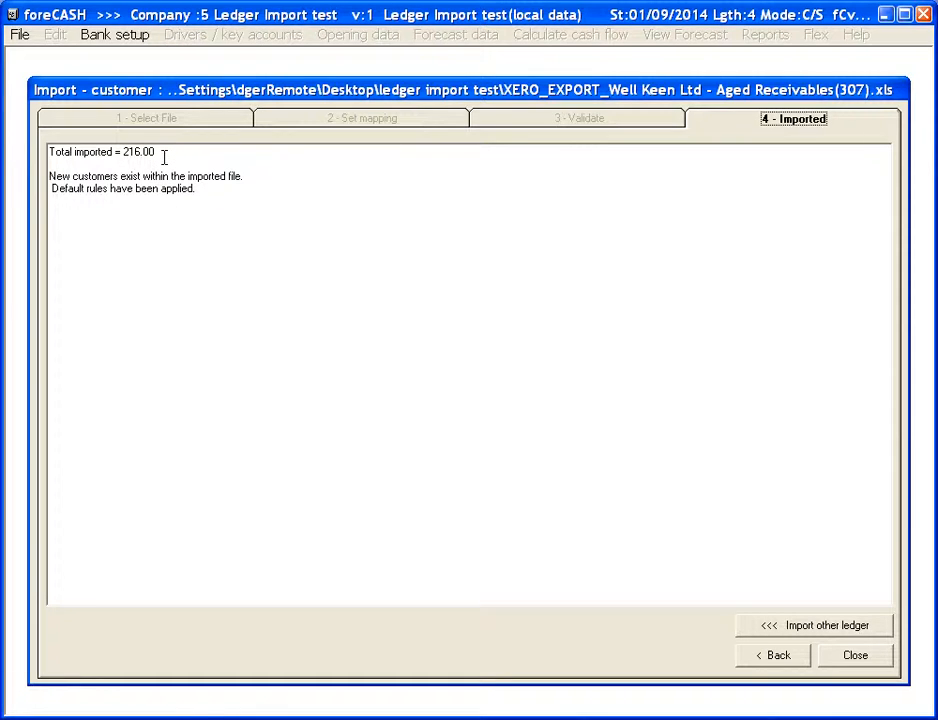
# - Review the imported customer total and the note on new customers, and close the ledger import
pyautogui.moveTo(164, 157); pyautogui.dragTo(44, 151)
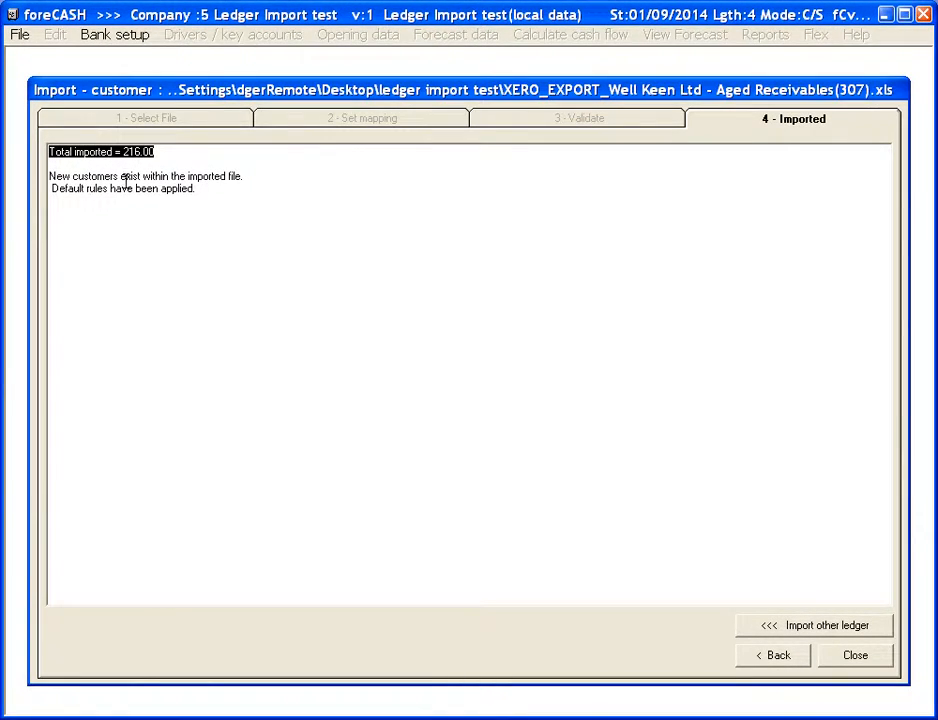
pyautogui.moveTo(117, 176); pyautogui.dragTo(205, 197)
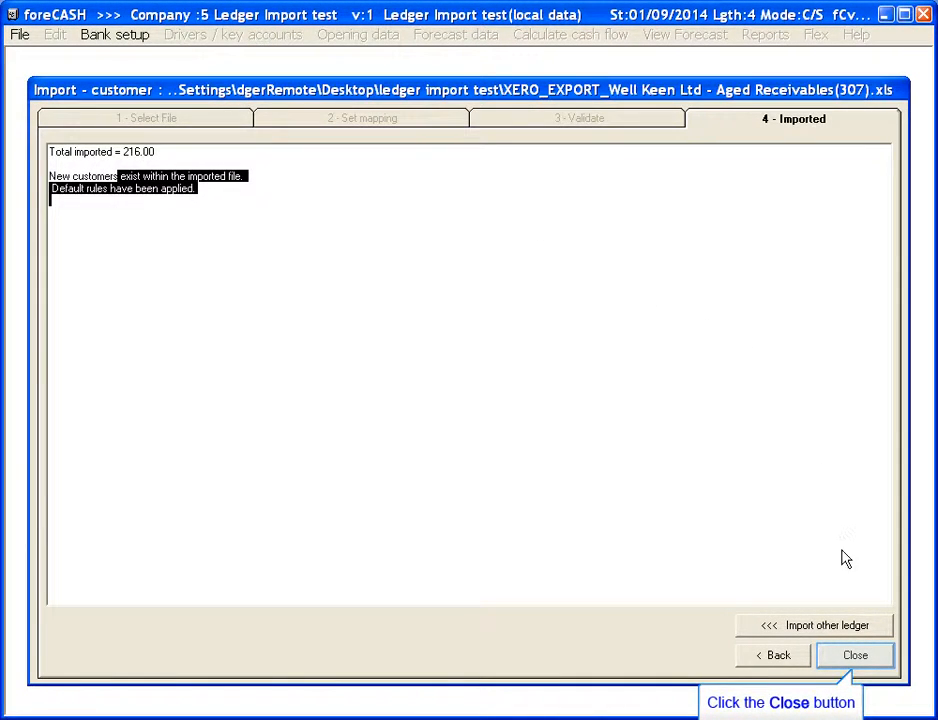
pyautogui.click(854, 656)
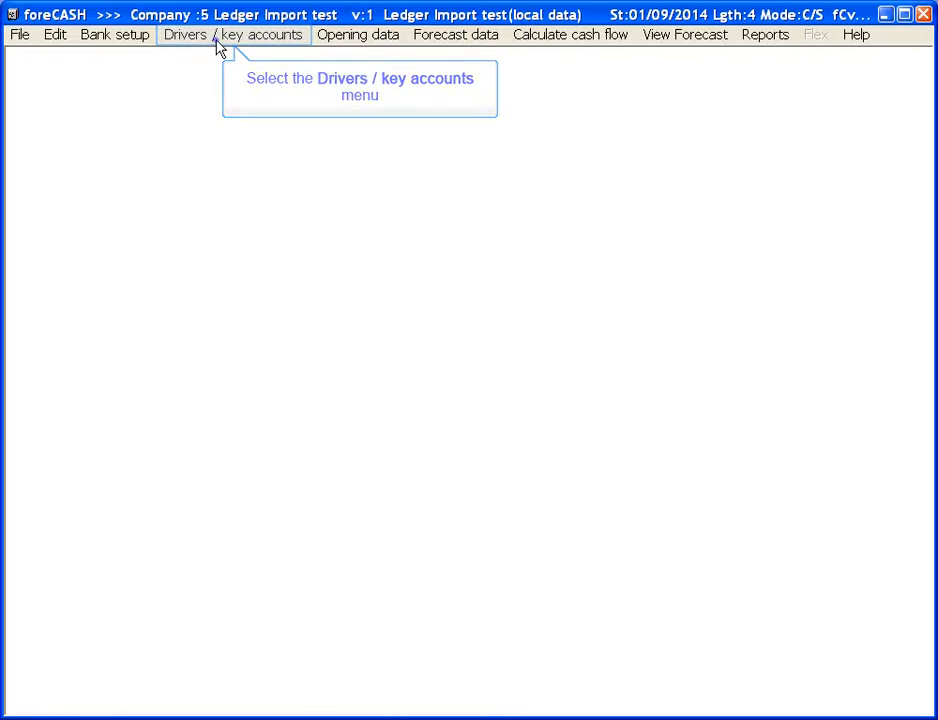
# - Open the ledger drivers and key accounts, and examine which imported suppliers are flagged as new in the supplier terms
pyautogui.click(218, 44)
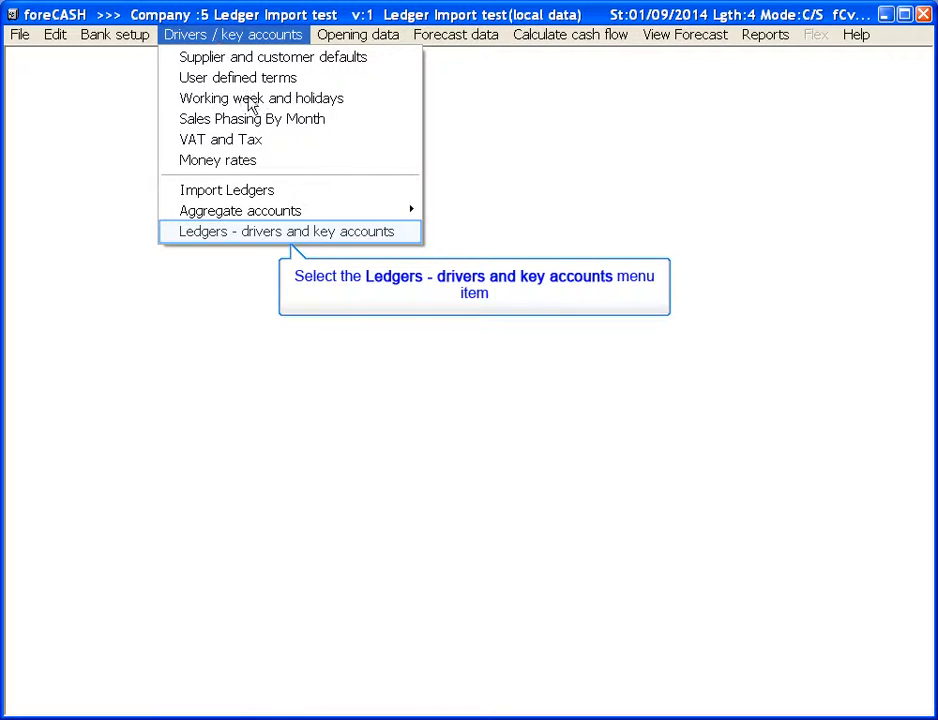
pyautogui.click(259, 233)
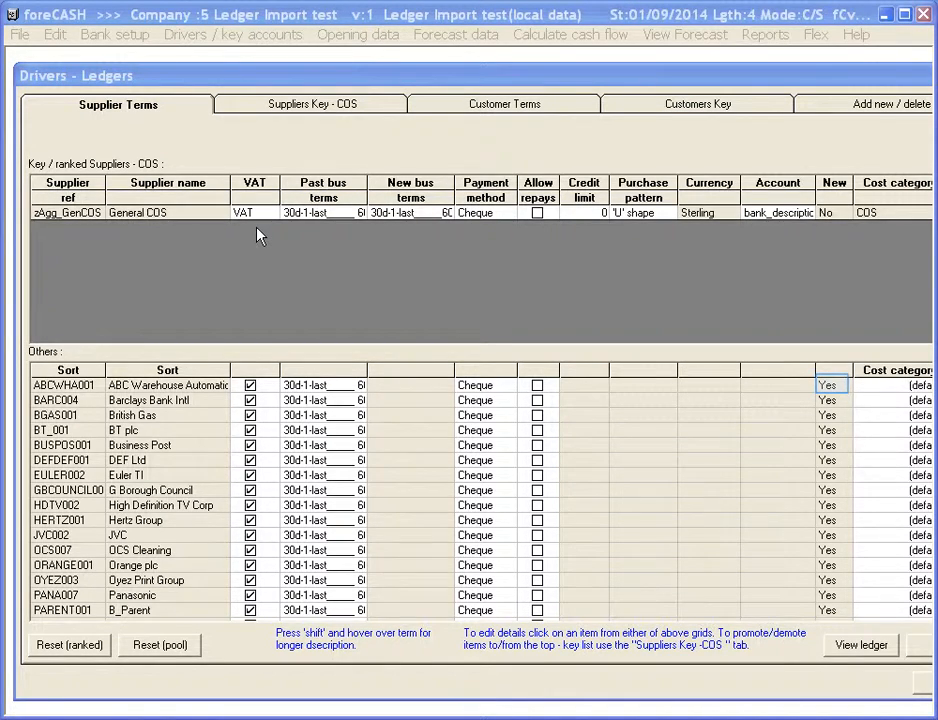
pyautogui.click(831, 385)
pyautogui.click(829, 400)
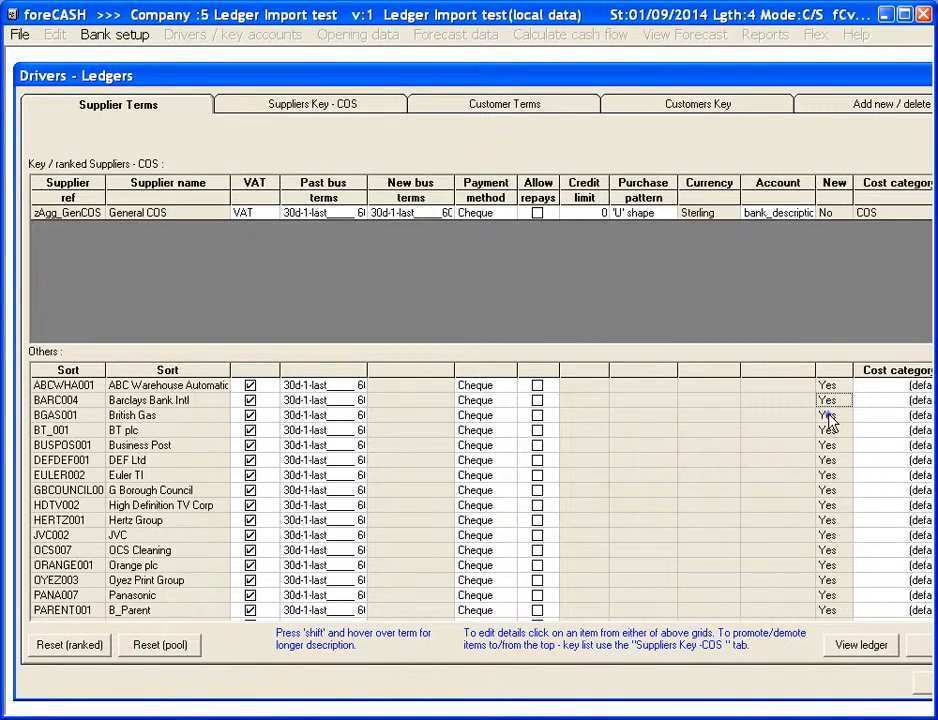
pyautogui.click(827, 415)
pyautogui.click(827, 430)
pyautogui.click(829, 385)
pyautogui.click(829, 402)
pyautogui.click(829, 415)
pyautogui.click(829, 400)
pyautogui.click(828, 386)
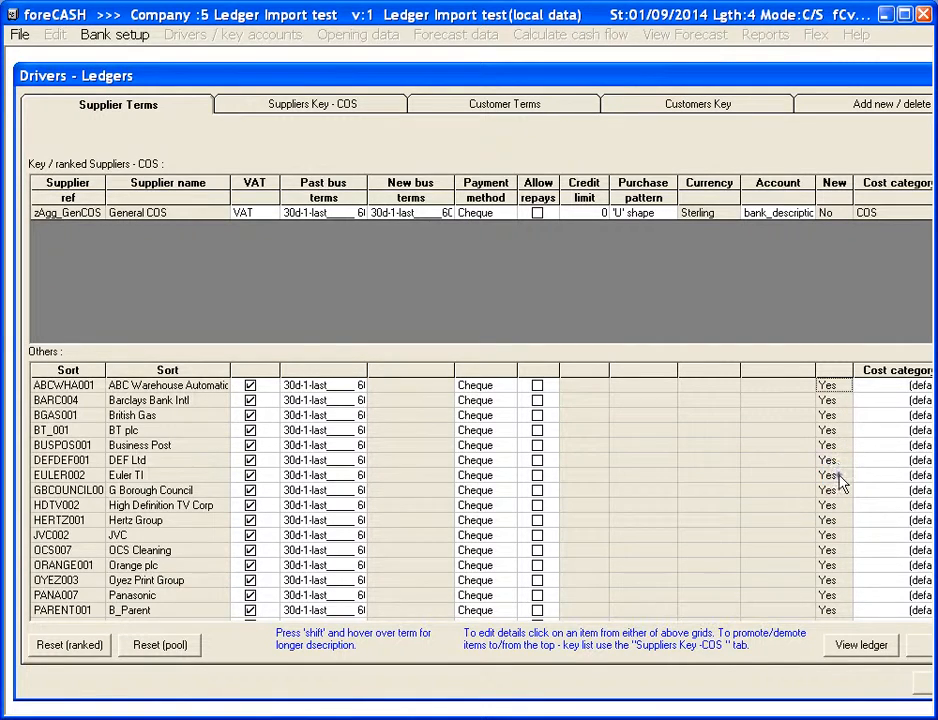
# - Set the past business terms of ABC Warehouse Automation to 60d-1-last, 90-60 = 60 days net month end, and save the supplier terms
pyautogui.click(838, 475)
pyautogui.click(832, 430)
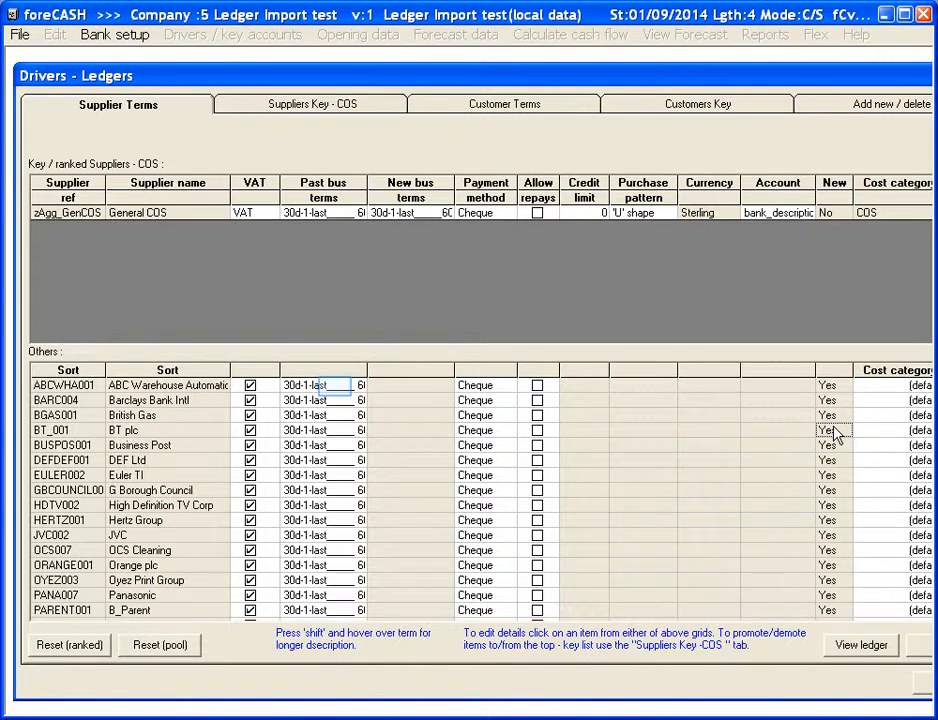
pyautogui.click(337, 392)
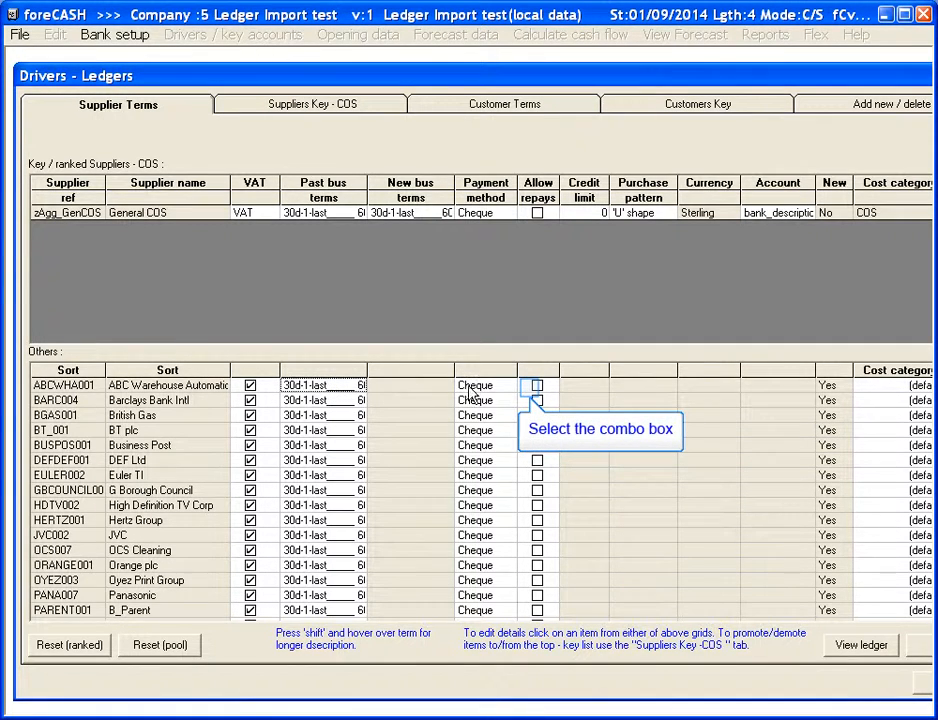
pyautogui.click(529, 389)
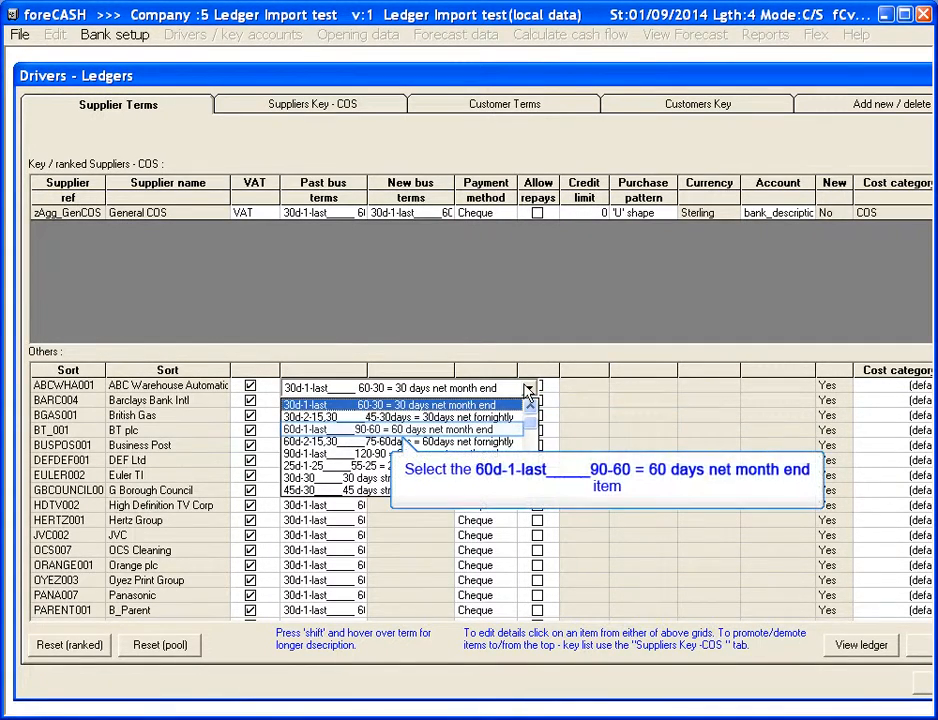
pyautogui.click(441, 429)
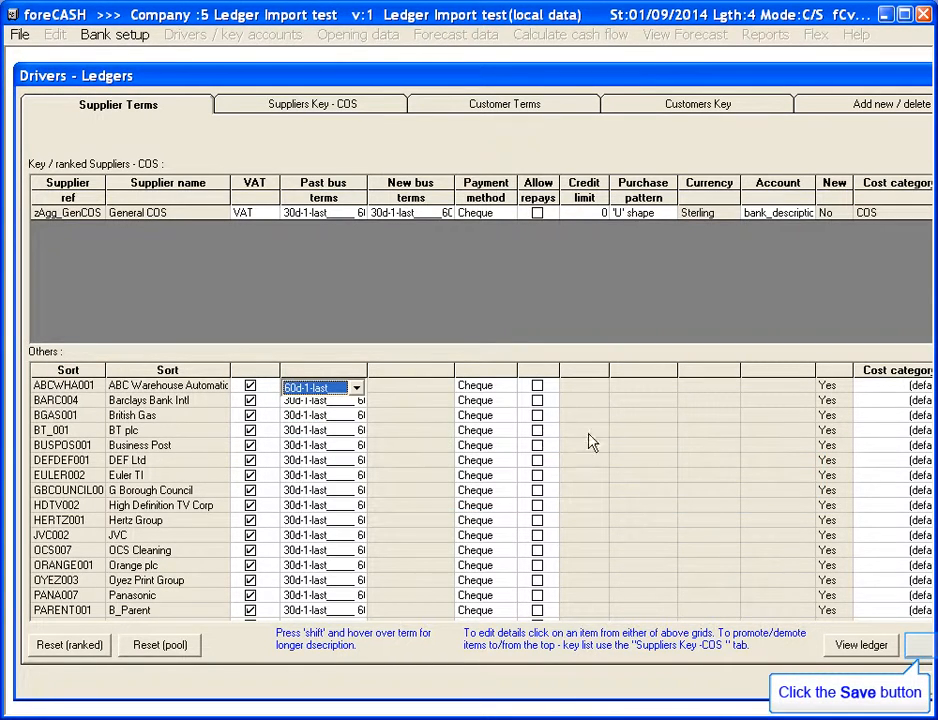
pyautogui.click(920, 645)
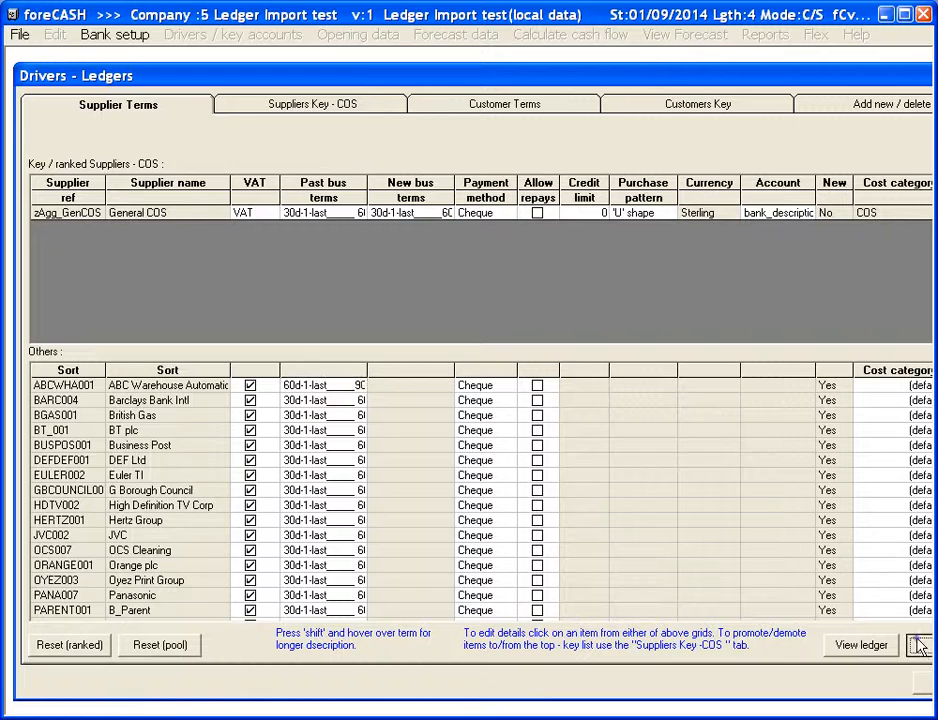
# - Add High Definition T, JVC, Panasonic and Pioneer from the suppliers pool to the key COS suppliers and save the ranking
pyautogui.click(330, 105)
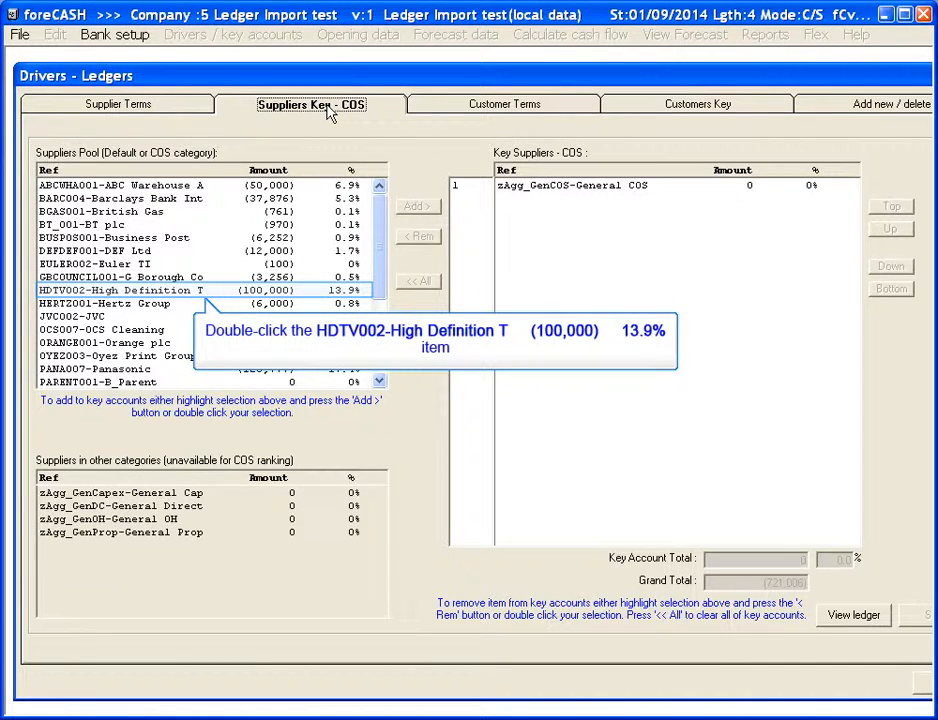
pyautogui.doubleClick(125, 290)
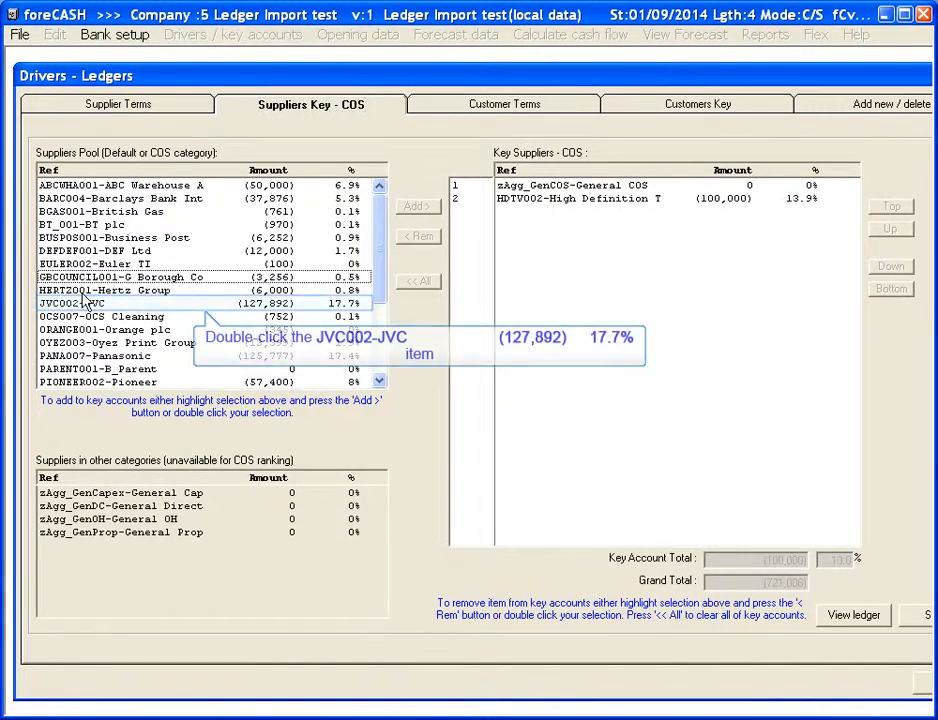
pyautogui.doubleClick(80, 305)
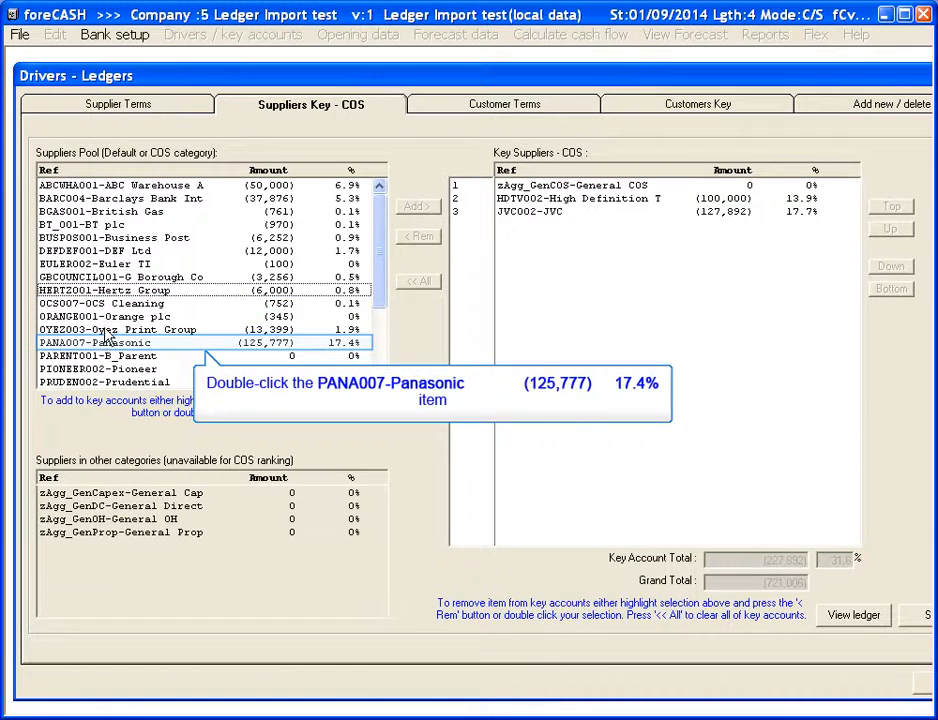
pyautogui.doubleClick(107, 344)
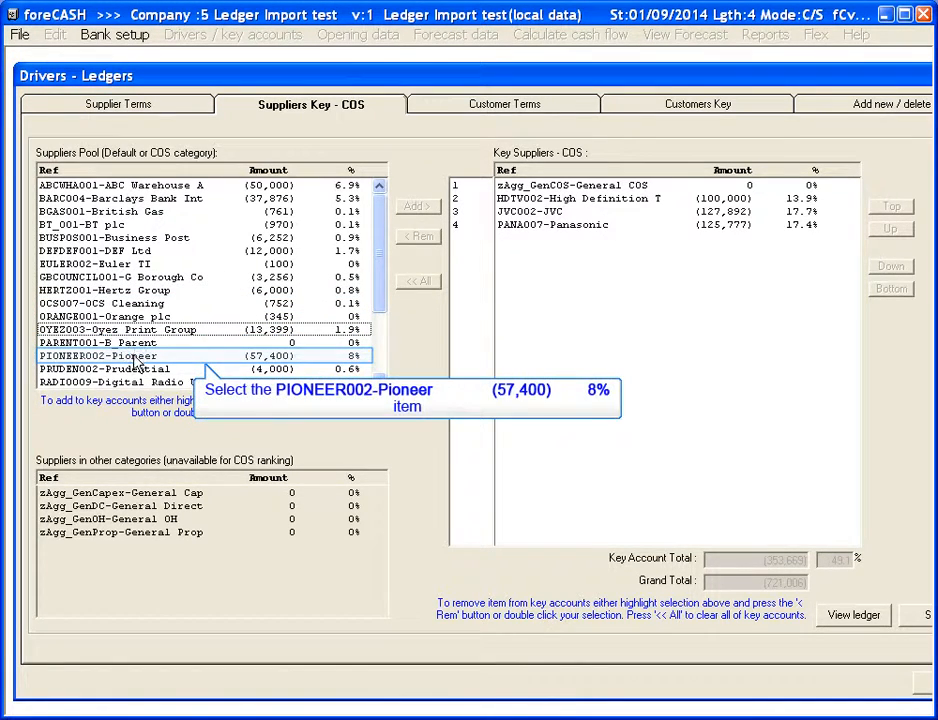
pyautogui.click(150, 356)
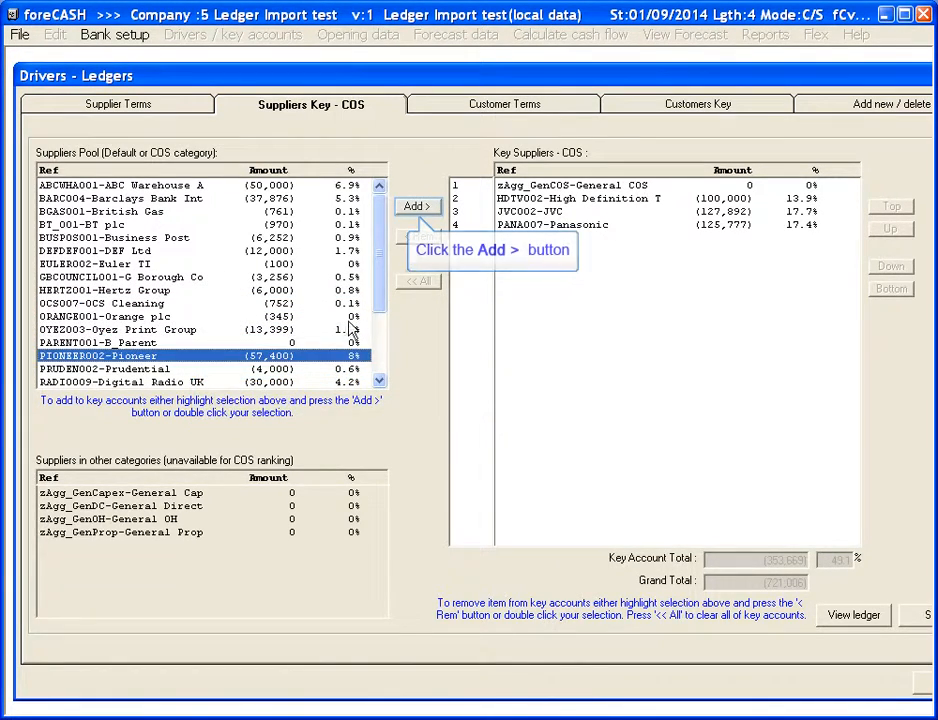
pyautogui.click(420, 210)
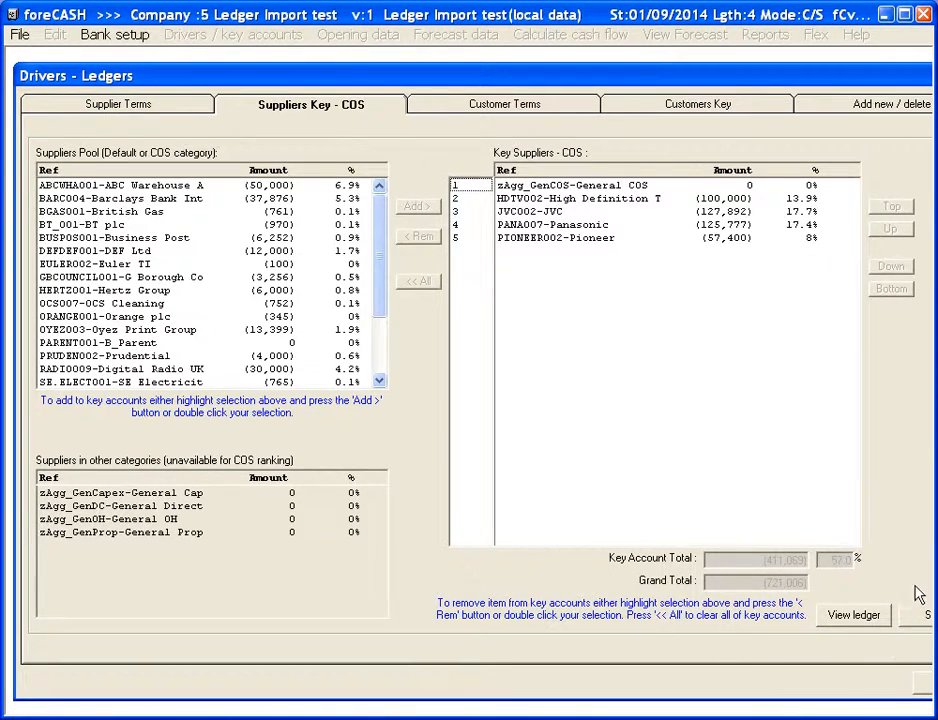
pyautogui.click(917, 616)
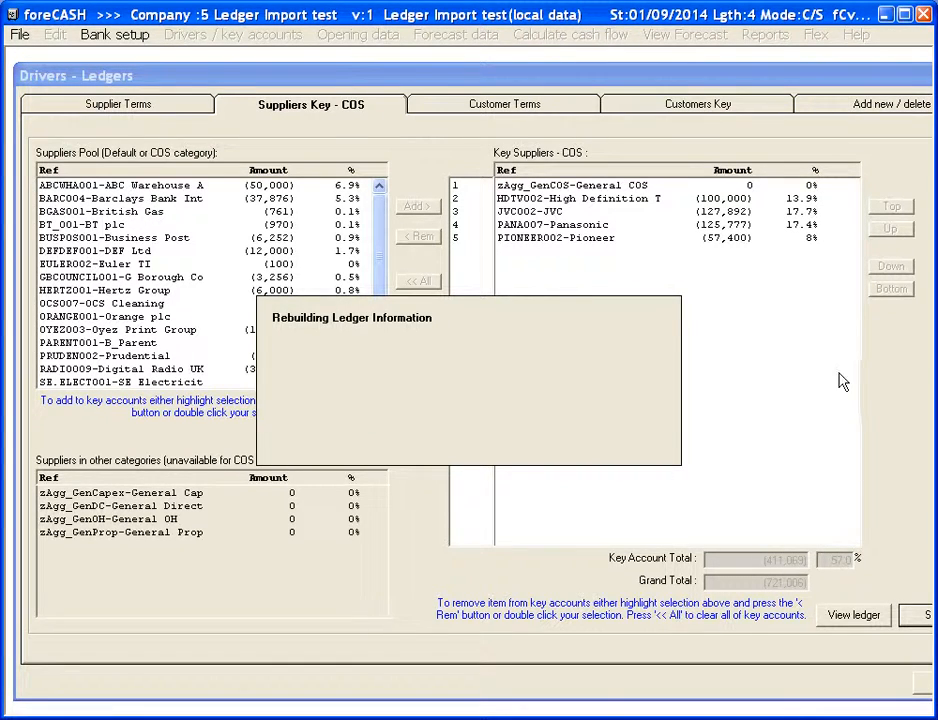
# - Manually add a new supplier to the ledger's list of valid suppliers and save it
pyautogui.click(835, 108)
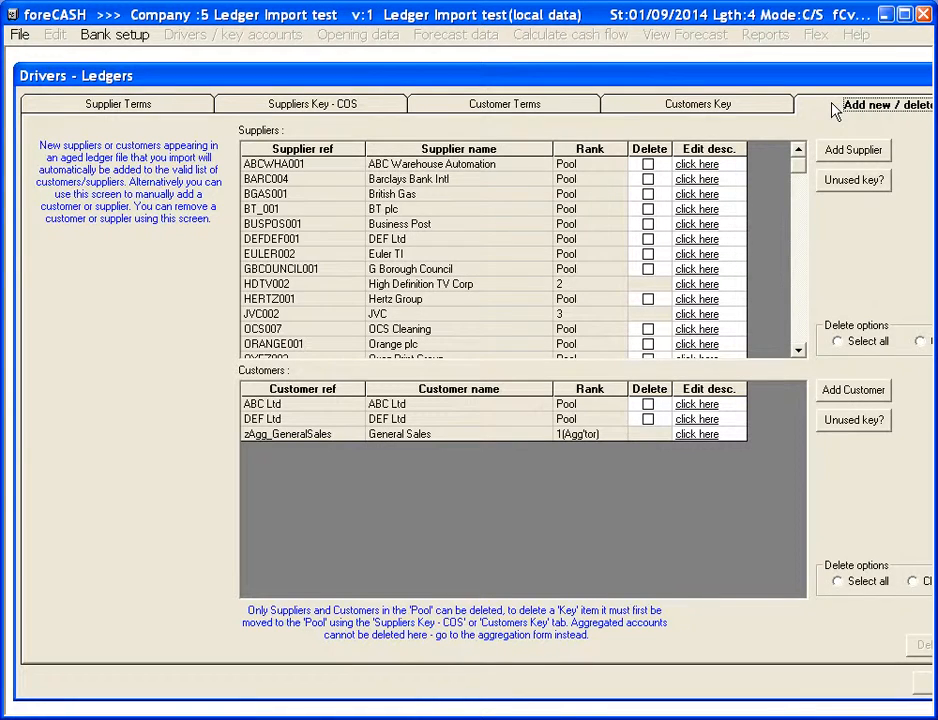
pyautogui.click(842, 152)
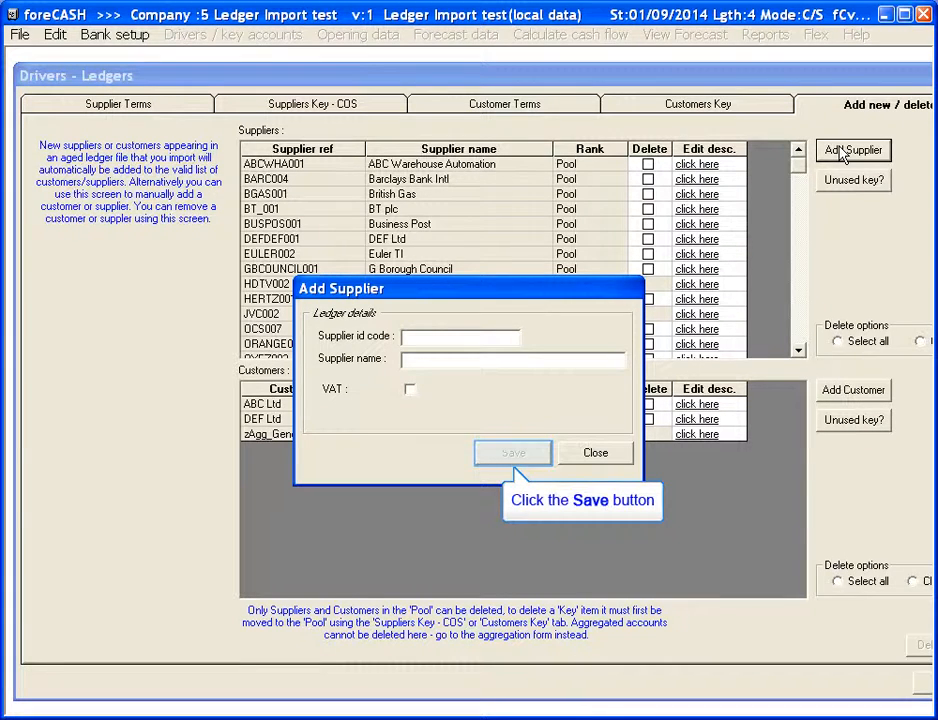
pyautogui.click(524, 450)
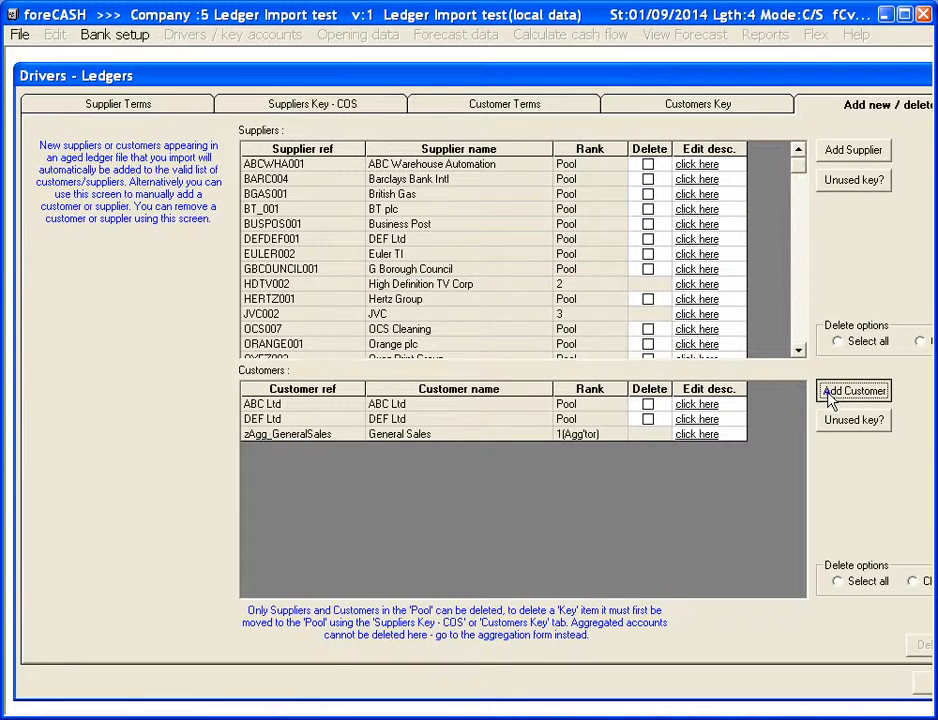
# - Add the customers zEuroSales and zUKsales, using the same text for id code and name, with VAT enabled for zUKsales
pyautogui.click(830, 393)
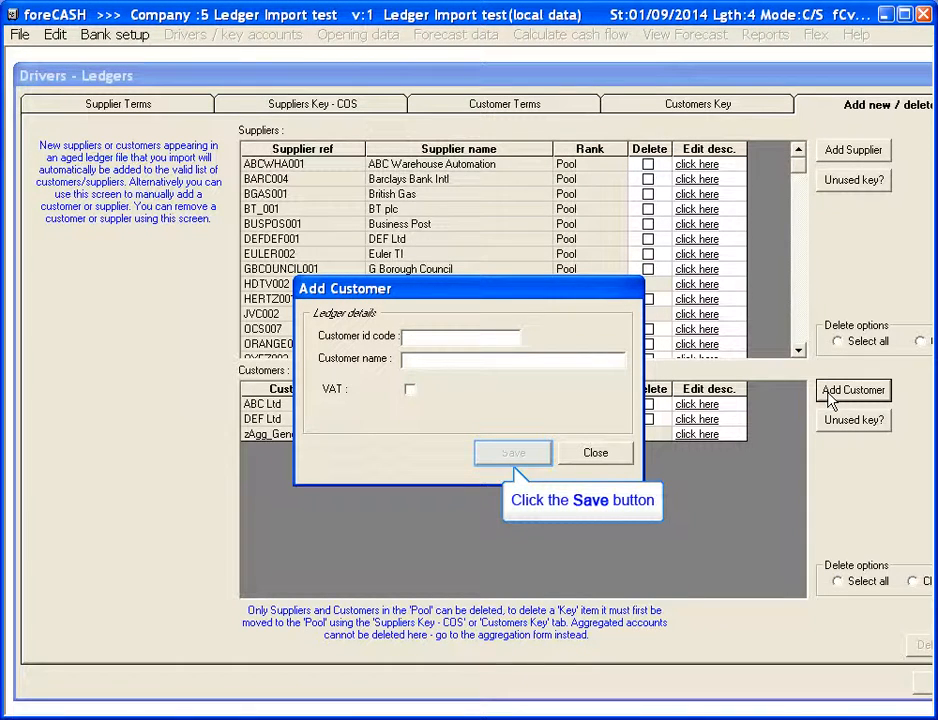
pyautogui.click(525, 453)
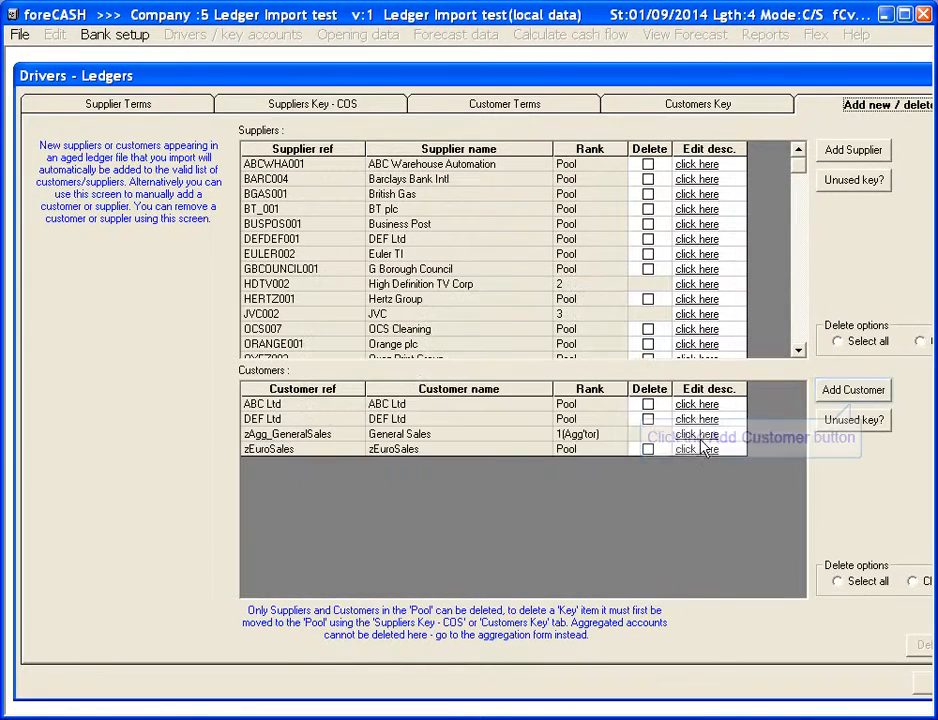
pyautogui.click(853, 391)
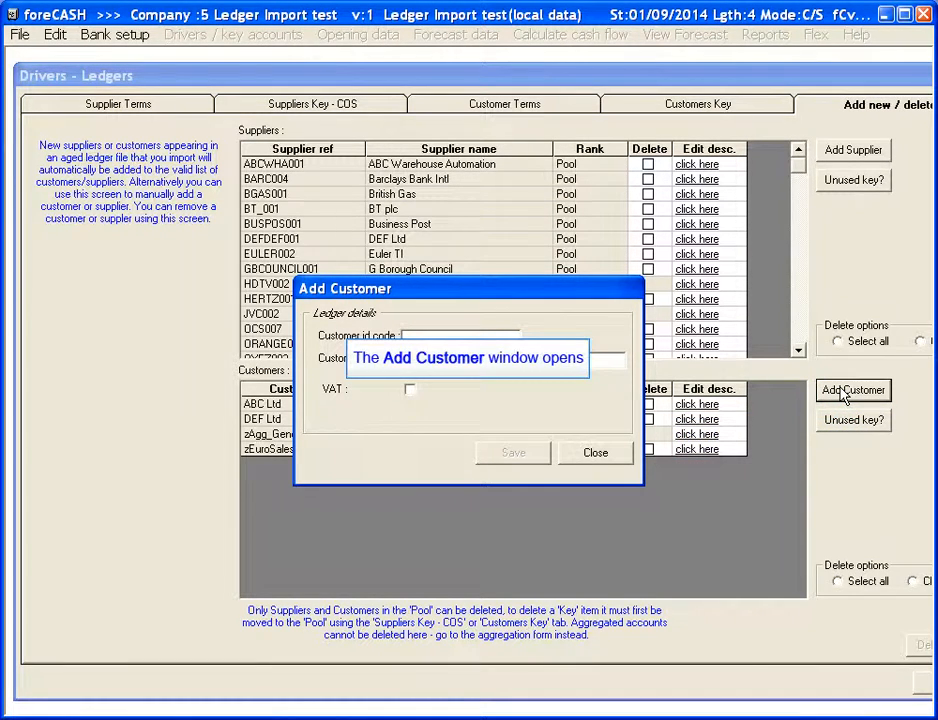
pyautogui.write('zUKsales')
pyautogui.press('Tab')
pyautogui.write('zUKsales')
pyautogui.click(412, 392)
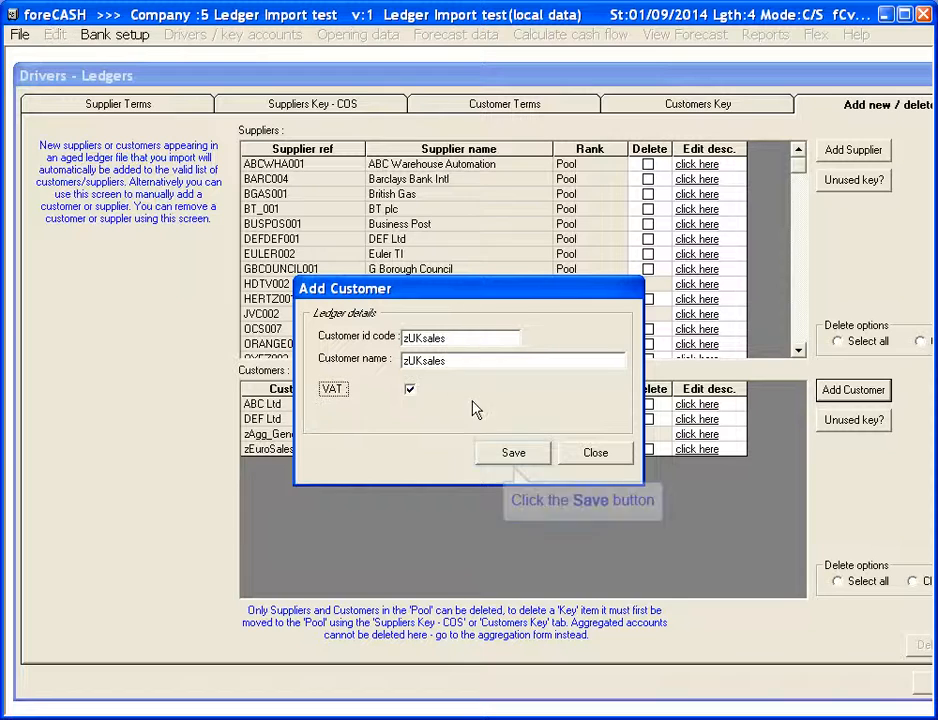
pyautogui.click(513, 454)
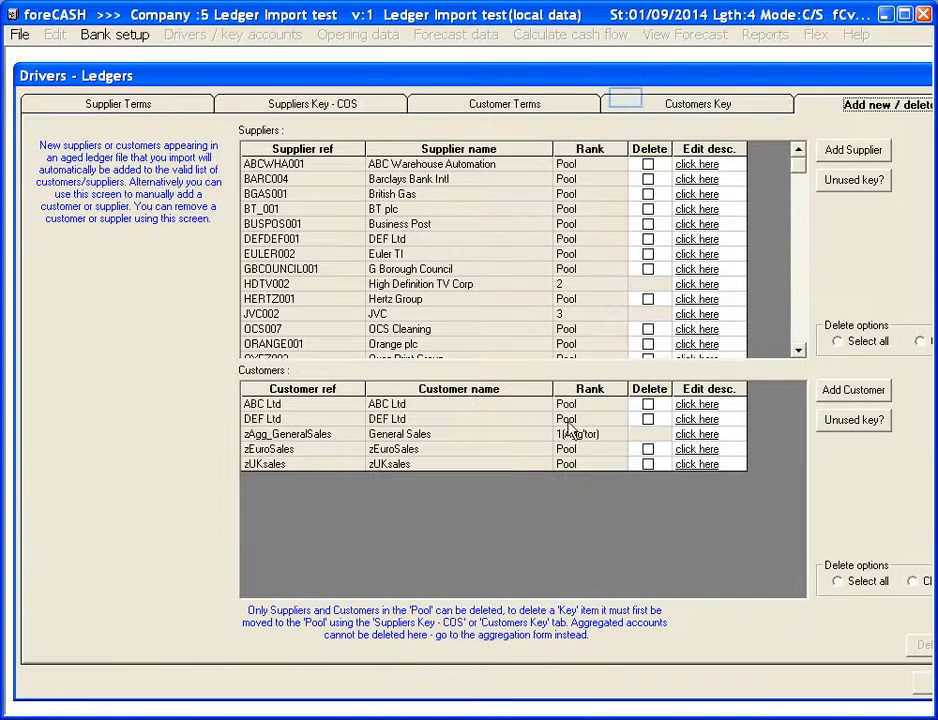
# - Move zEuroSales and zUKsales from the customers pool to the key customers and save the ranking
pyautogui.click(620, 100)
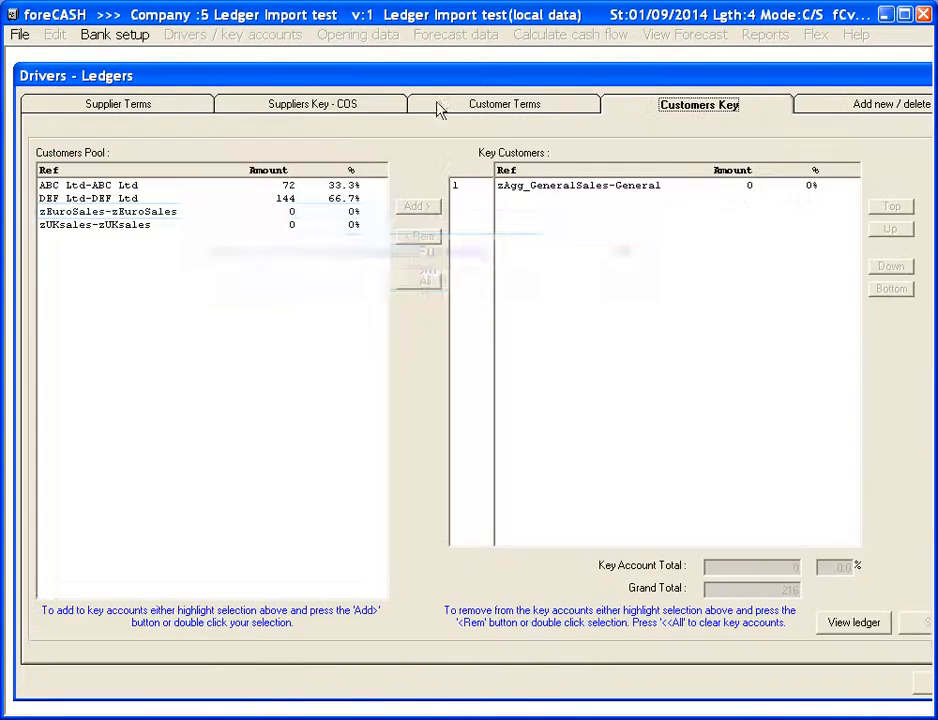
pyautogui.doubleClick(120, 212)
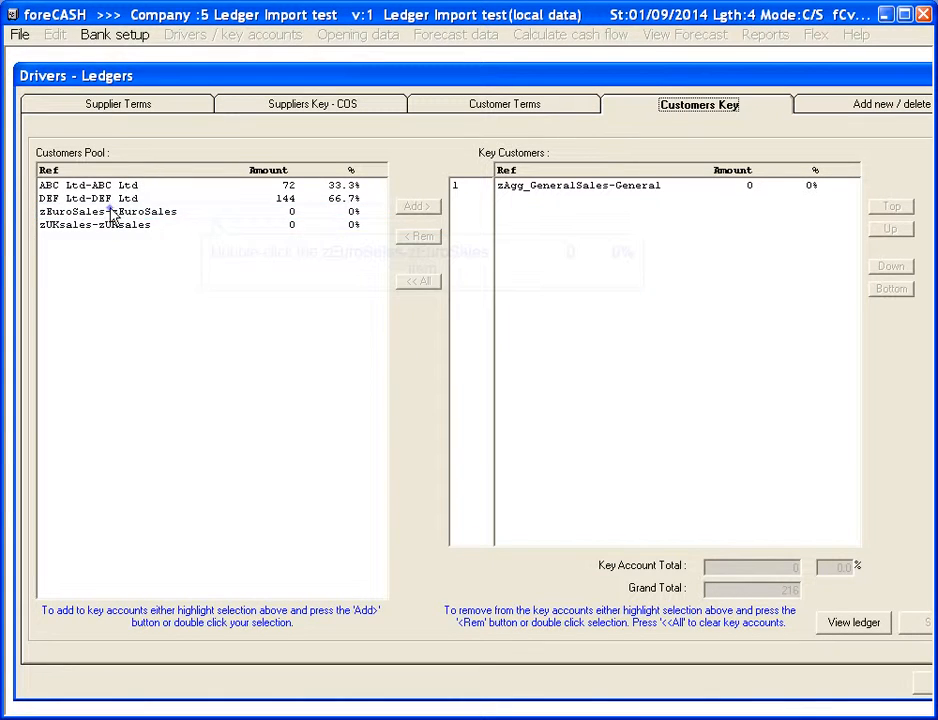
pyautogui.doubleClick(114, 212)
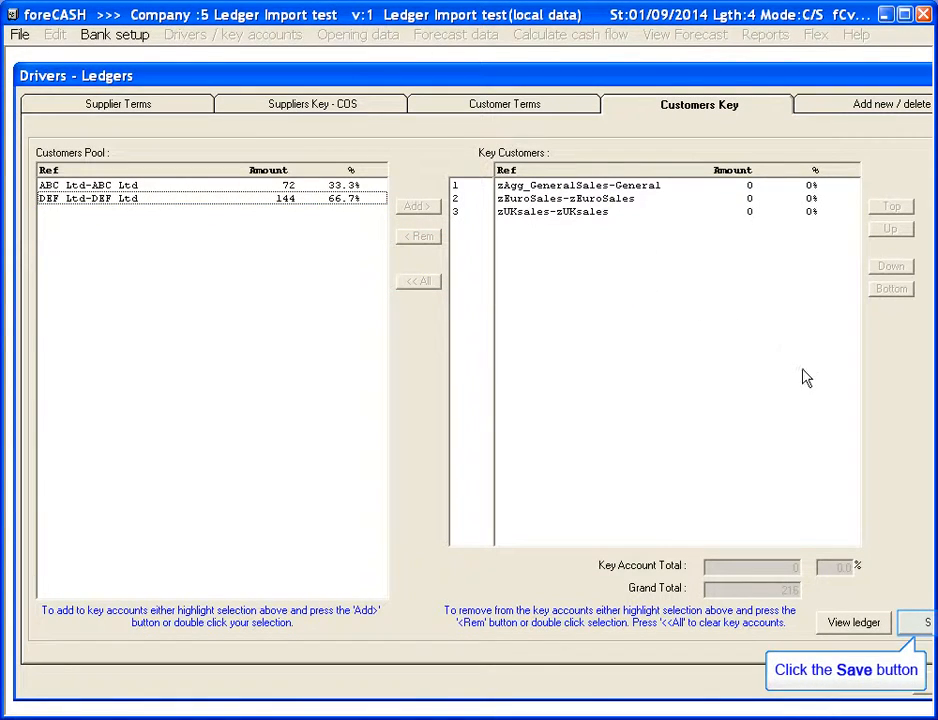
pyautogui.click(920, 623)
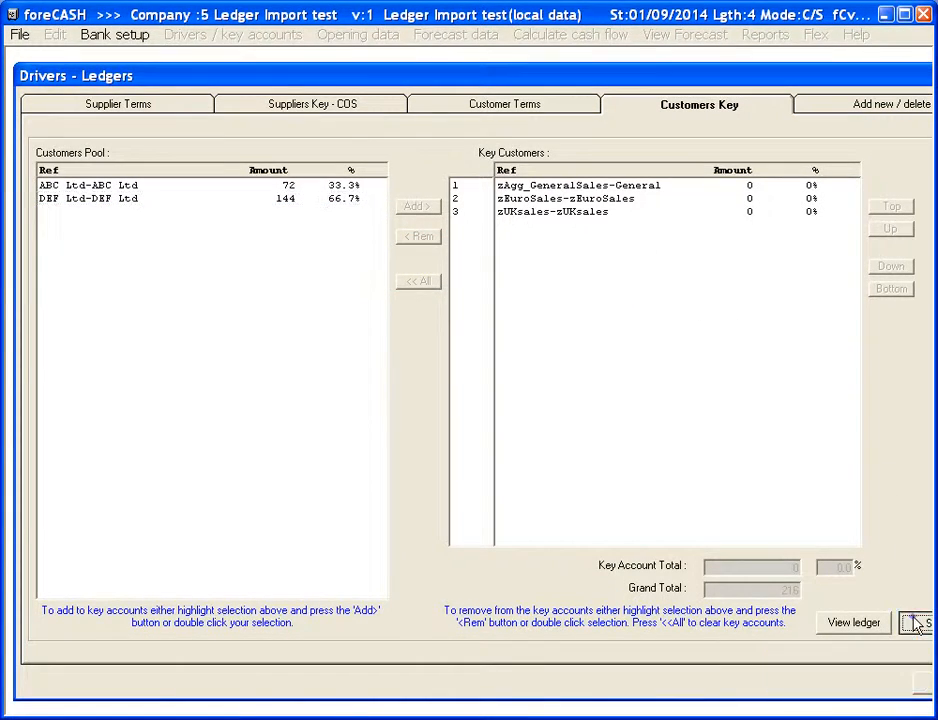